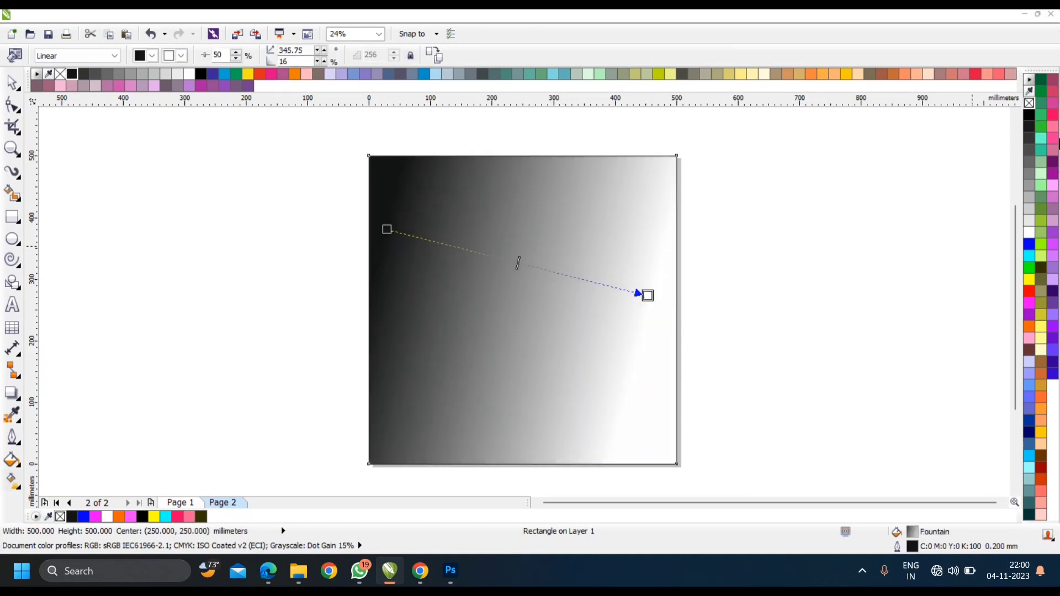
Step: Set the square's linear fountain fill to run from yellow to pink at an angle of about 334 degrees
left_click(1053, 115)
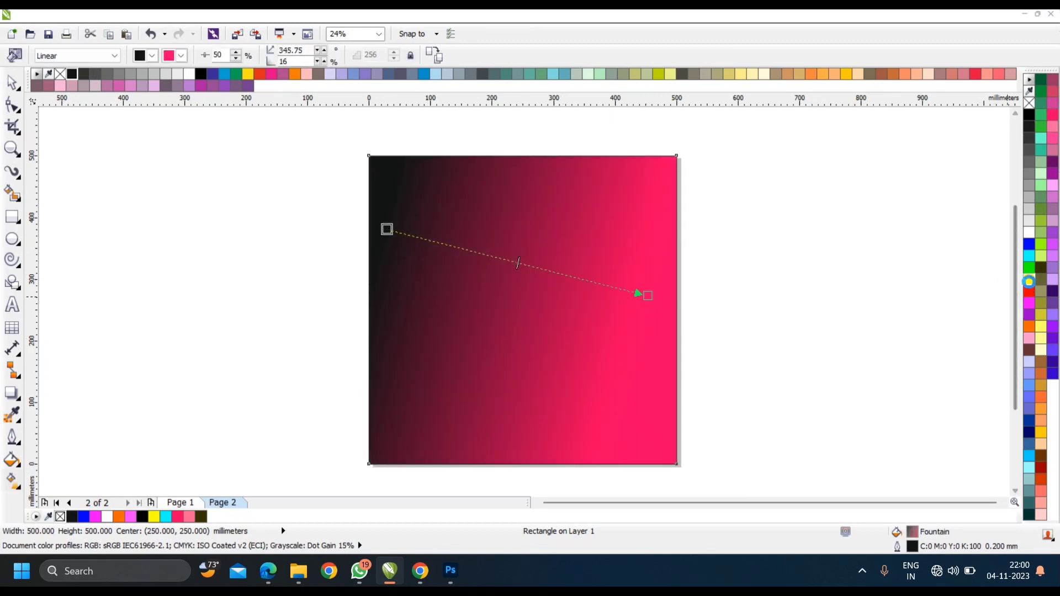
left_click(1029, 281)
left_click_drag(646, 347, 653, 367)
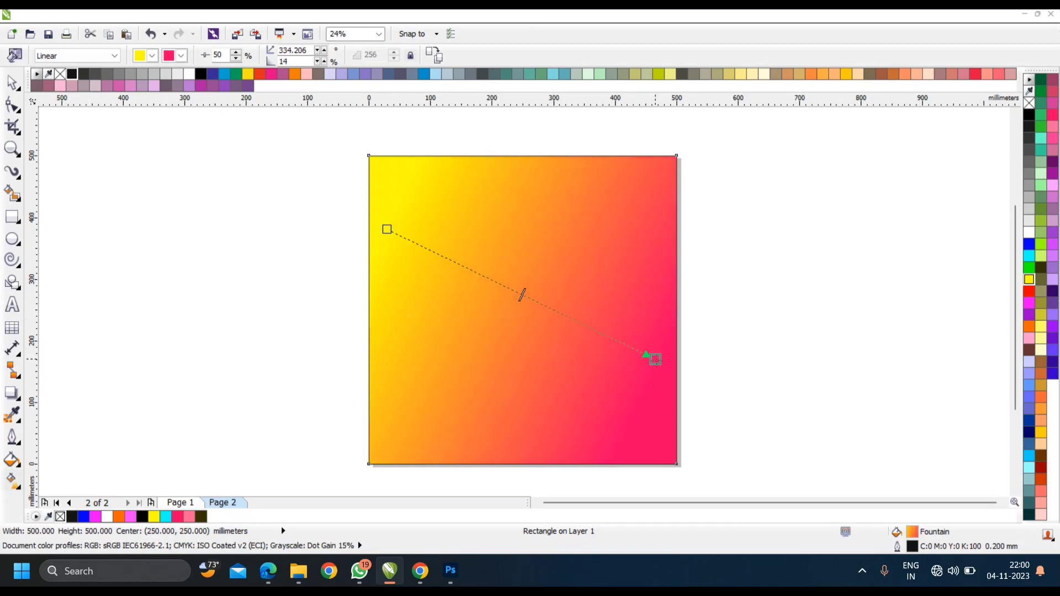
key("space")
left_click(683, 277)
Step: Import the "head phone" PSD from the images folder and place it beside the gradient square
right_click(189, 273)
left_click(251, 313)
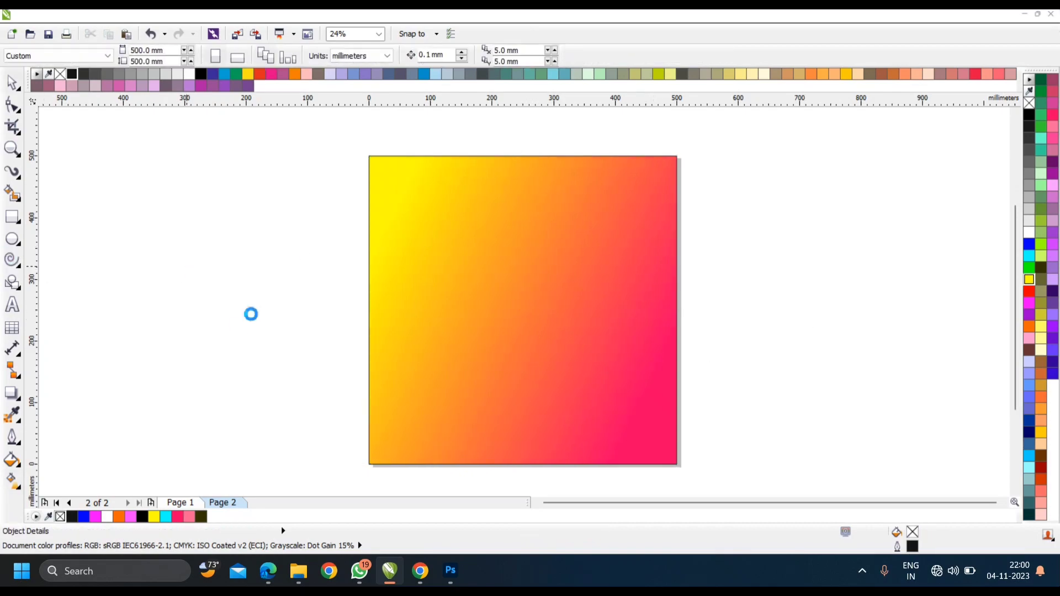
scroll(537, 299, "down", 10)
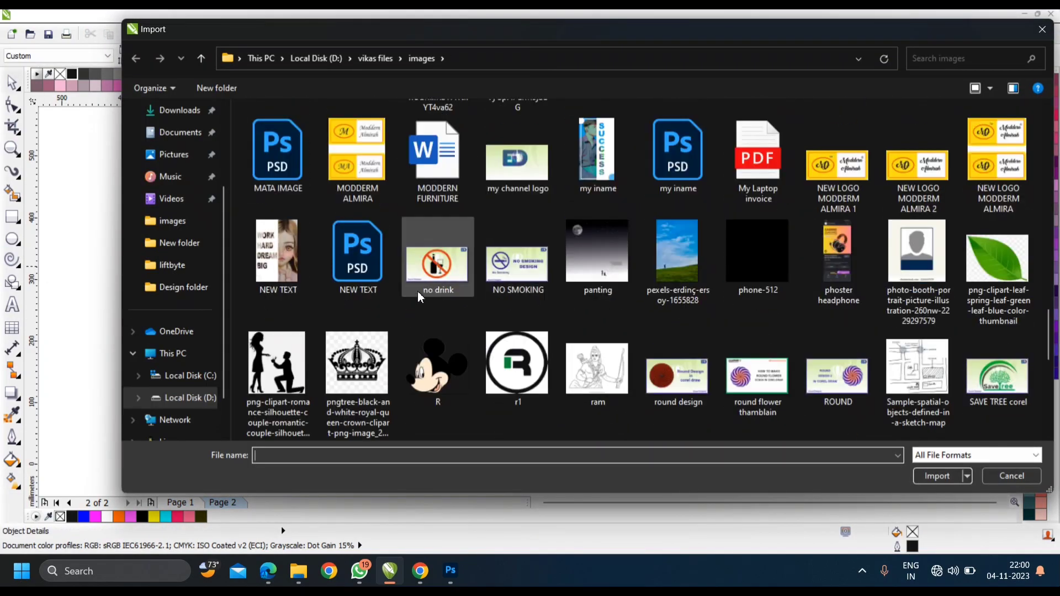
scroll(574, 250, "up", 3)
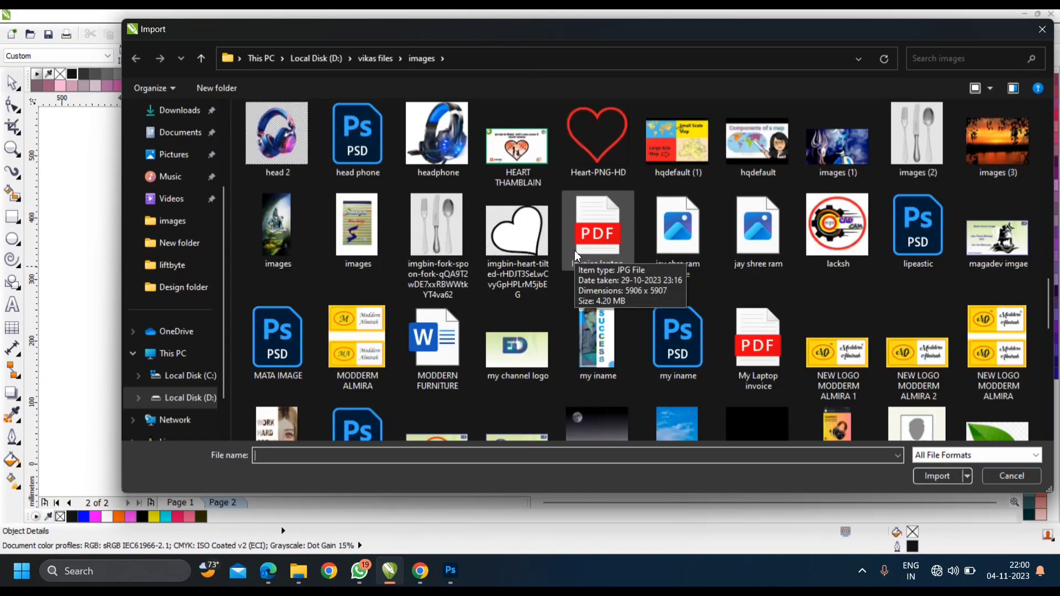
double_click(359, 130)
left_click(202, 231)
left_click_drag(248, 262, 819, 209)
left_click(758, 222)
left_click(817, 250)
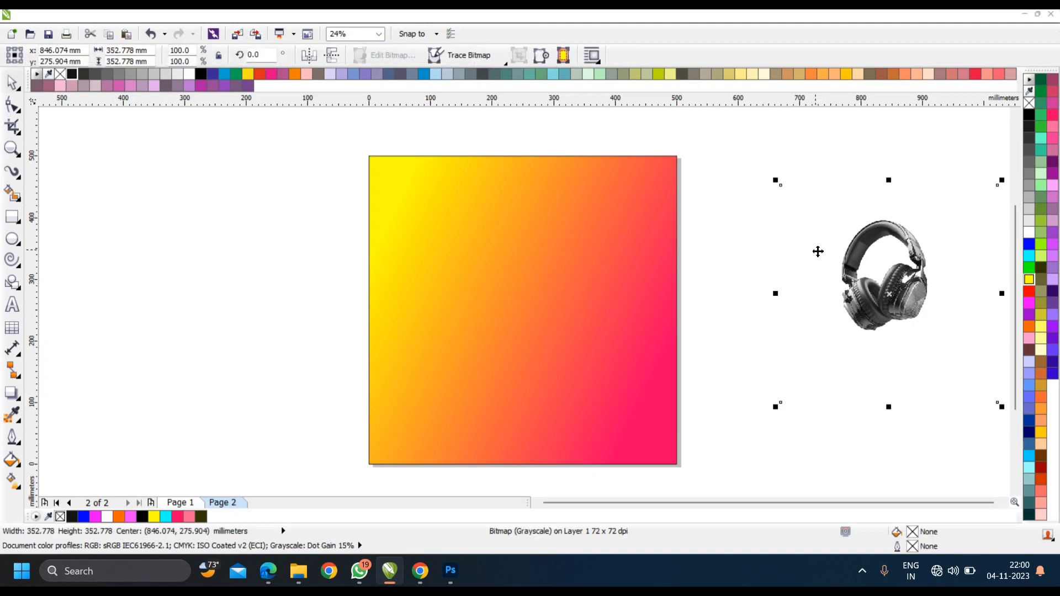
Step: Move the headphones onto the gradient square and centre them horizontally and vertically on it
left_click_drag(895, 300, 549, 348)
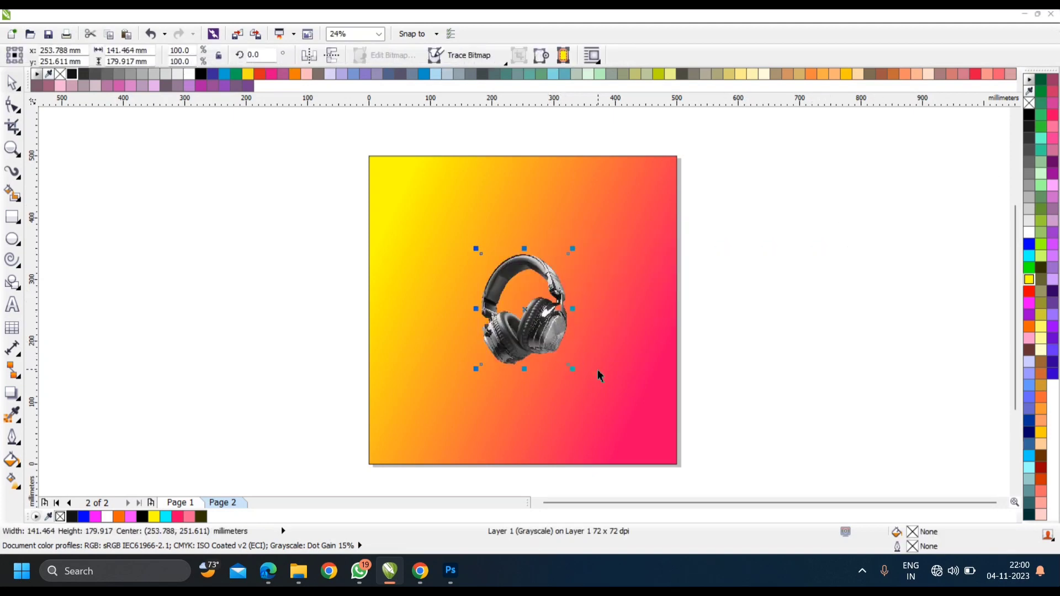
left_click(603, 374, "shift")
key("c")
key("e")
left_click(690, 362)
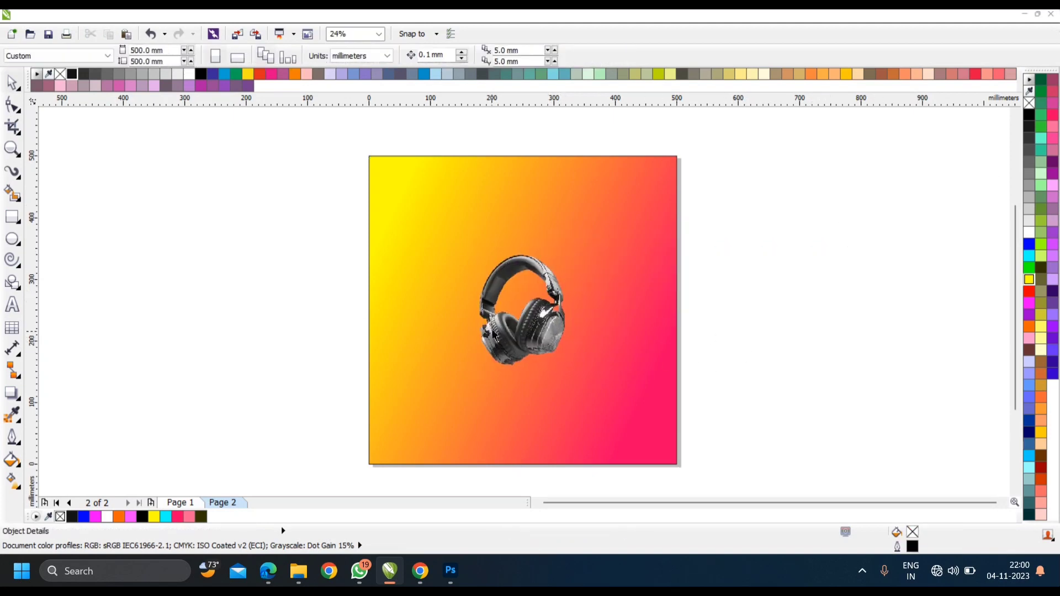
left_click(13, 262)
double_click(12, 259)
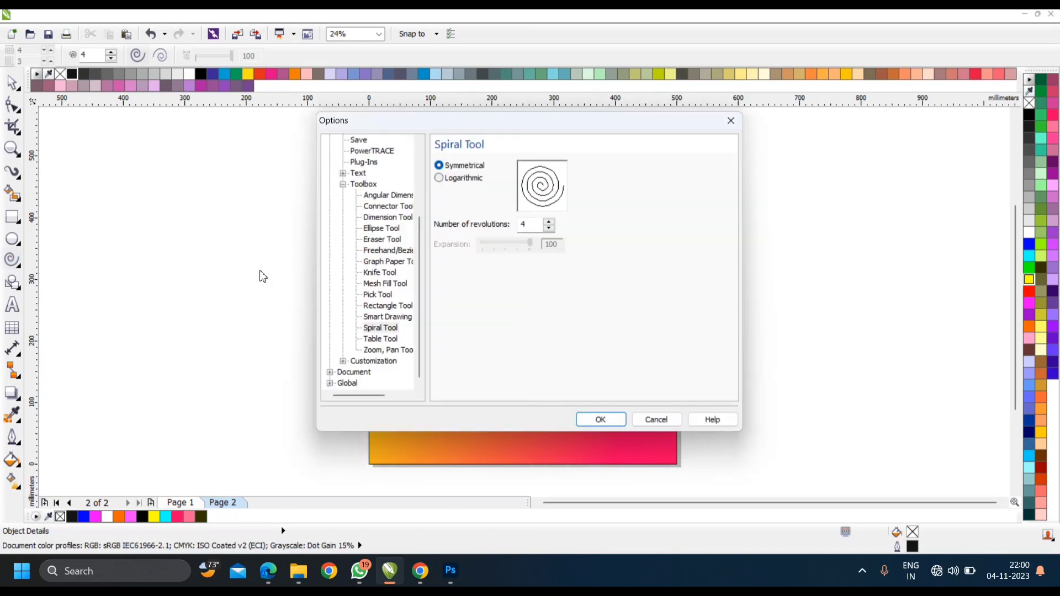
left_click(670, 420)
Step: Draw a flattened four-revolution spiral about 358 mm wide and 156 mm high, and move it clear of the square
left_click(17, 266)
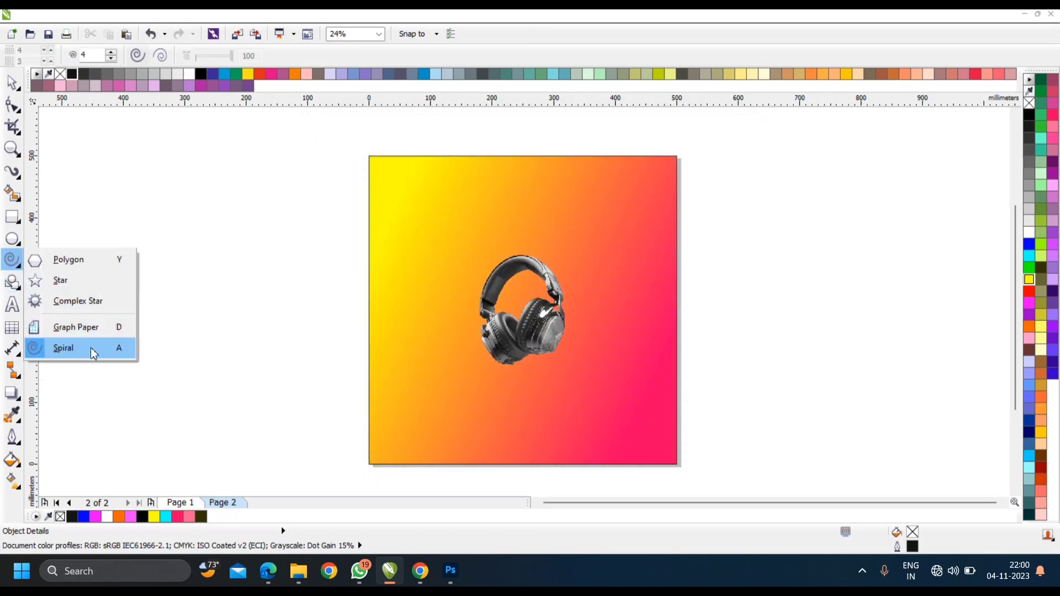
left_click(75, 354)
left_click_drag(175, 246, 397, 346)
key("space")
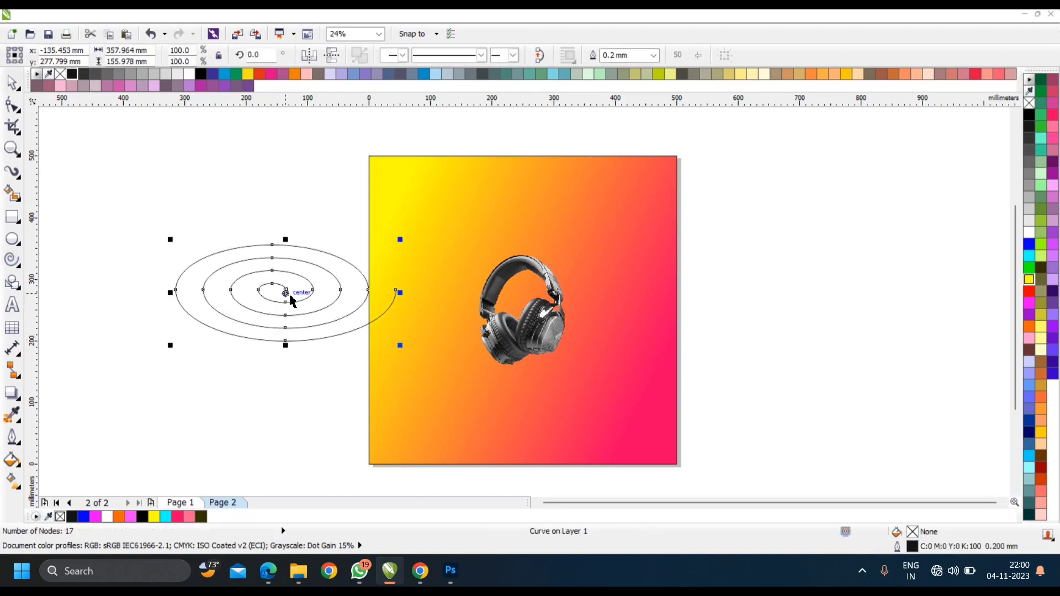
left_click_drag(288, 298, 230, 293)
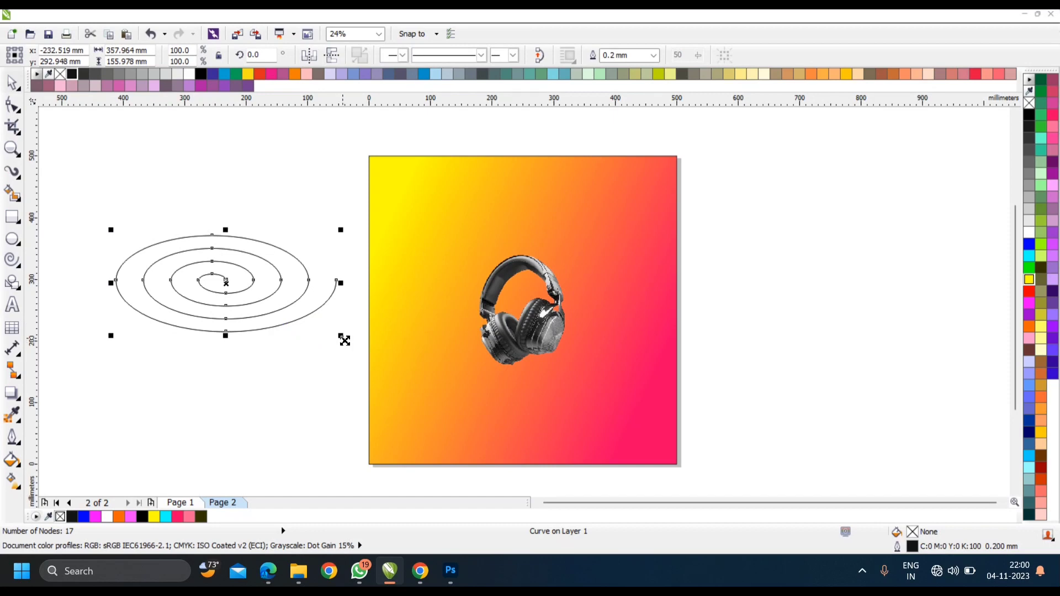
Step: Create a copy of the spiral scaled to about 116.5% around its centre, and group both spirals
left_click_drag(344, 339, 363, 351)
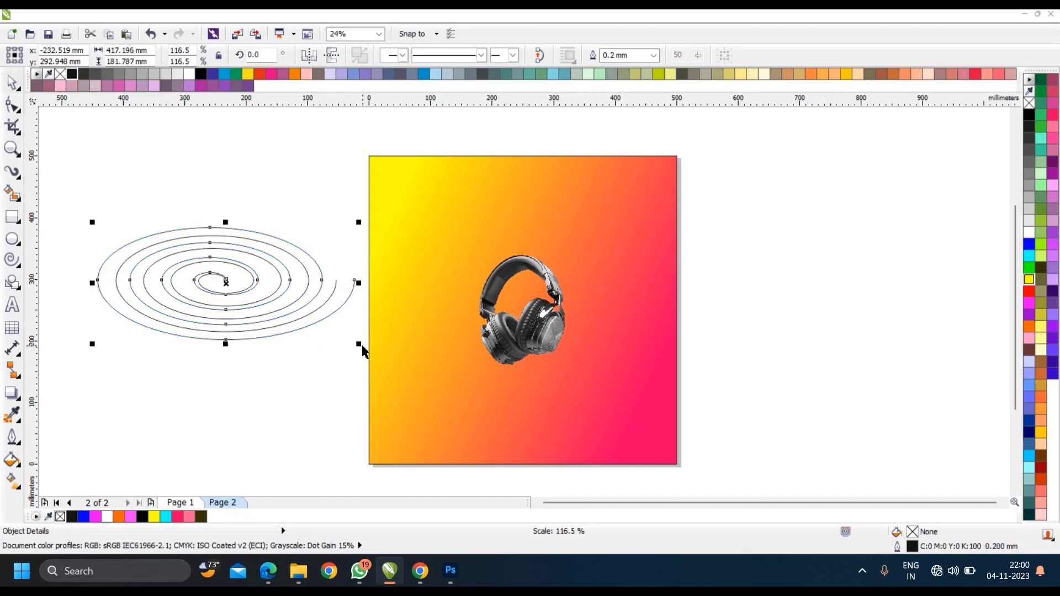
left_click(338, 360)
left_click_drag(62, 196, 382, 374)
key("ctrl+g")
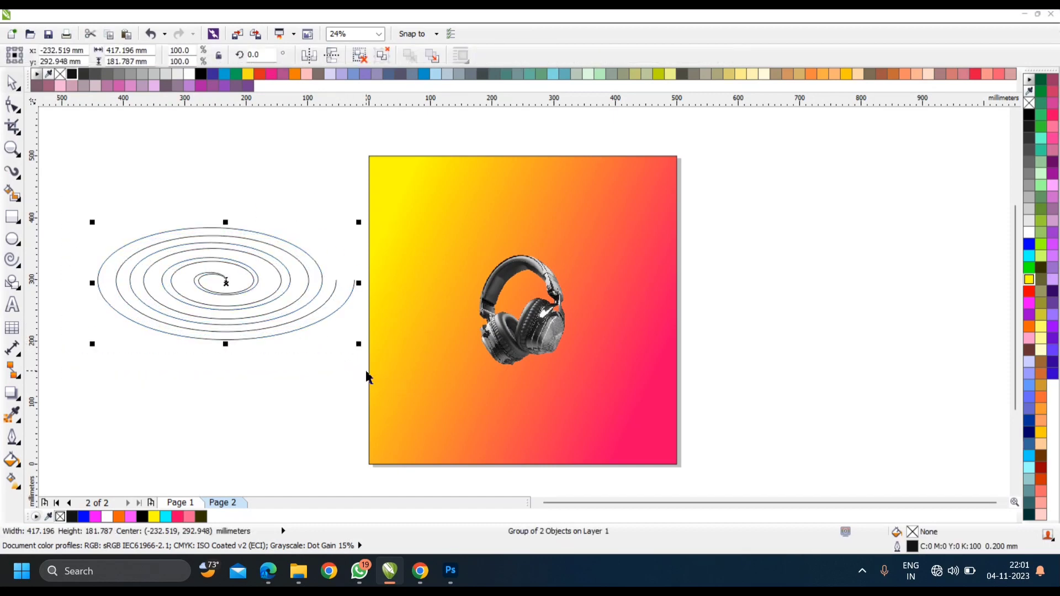
Step: Centre the spiral group on the gradient square and shift it into the square's lower half
left_click(432, 400, "shift")
key("c")
key("e")
key("Escape")
left_click_drag(605, 346, 609, 394)
Step: With the headphones moved aside, enlarge the spiral group to about 469 mm wide and give it a white outline
left_click_drag(546, 296, 800, 296)
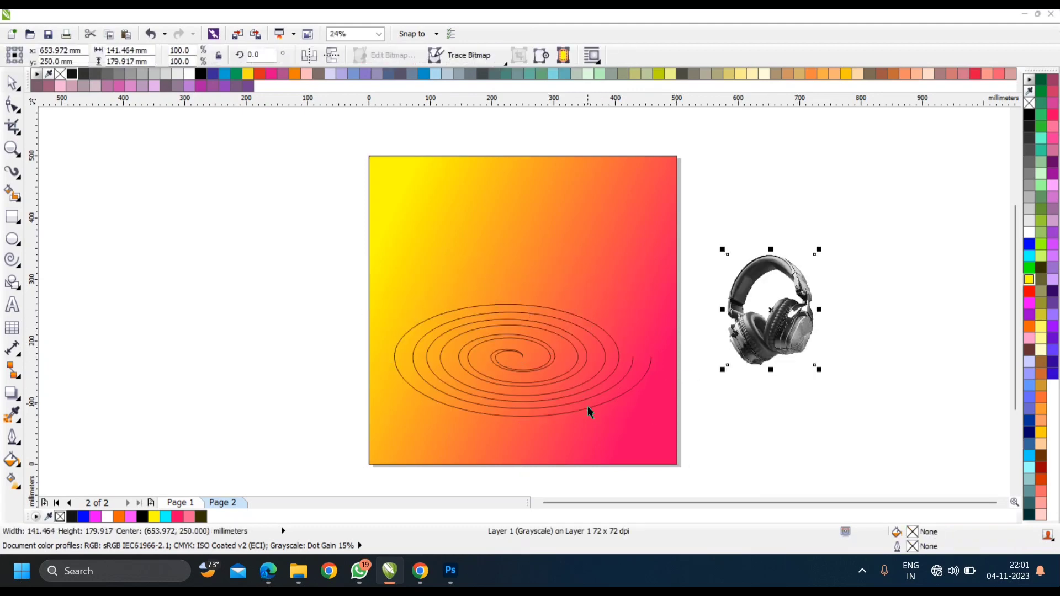
left_click(587, 409)
left_click_drag(662, 422, 679, 429)
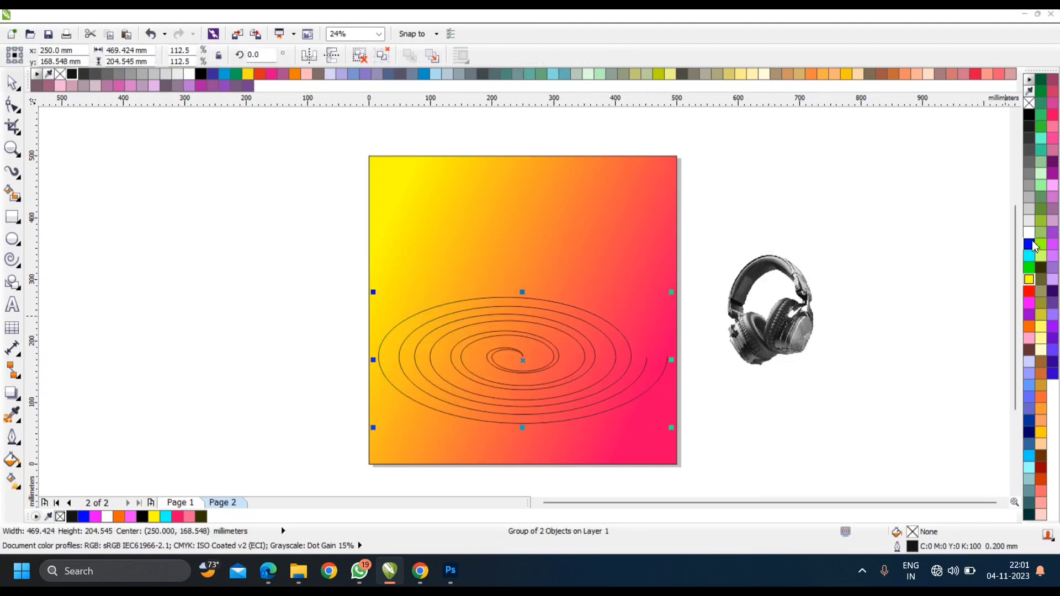
right_click(1029, 232)
Step: Move the headphones back onto the square so they stand at the centre of the spirals
left_click_drag(787, 343, 529, 347)
scroll(528, 346, "up", 3)
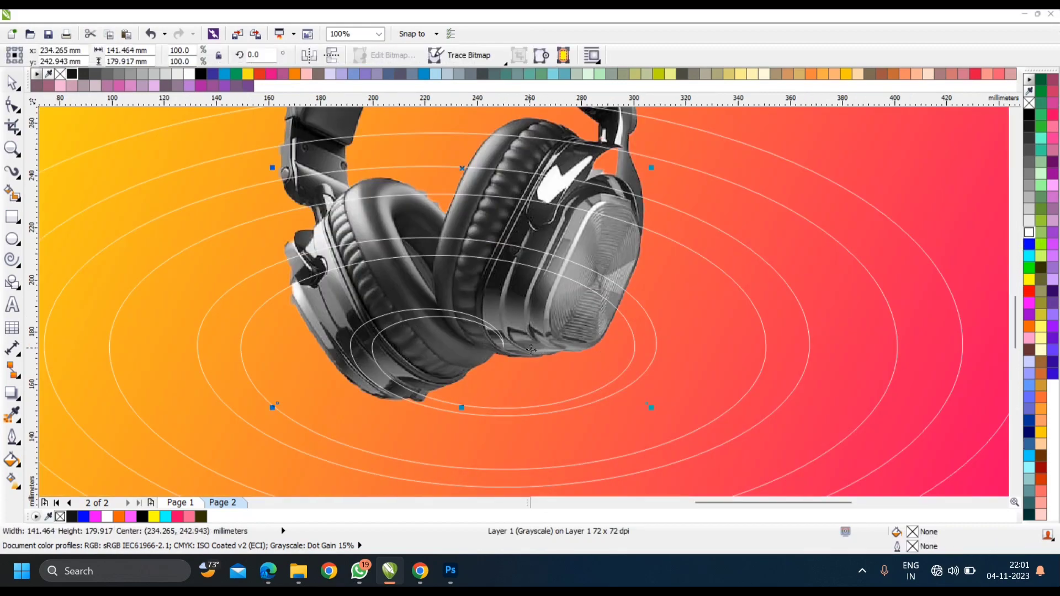
left_click_drag(549, 283, 557, 342)
scroll(548, 330, "down", 2)
scroll(550, 338, "up", 1)
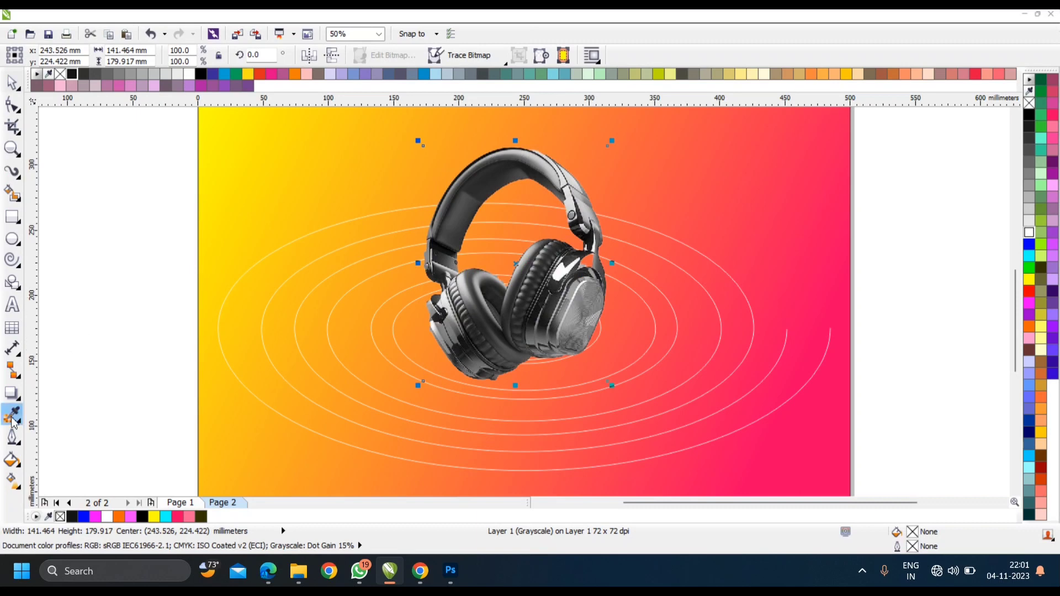
Step: Add a perspective drop shadow to the headphones, cast sideways from their base
left_click(23, 403)
left_click(82, 453)
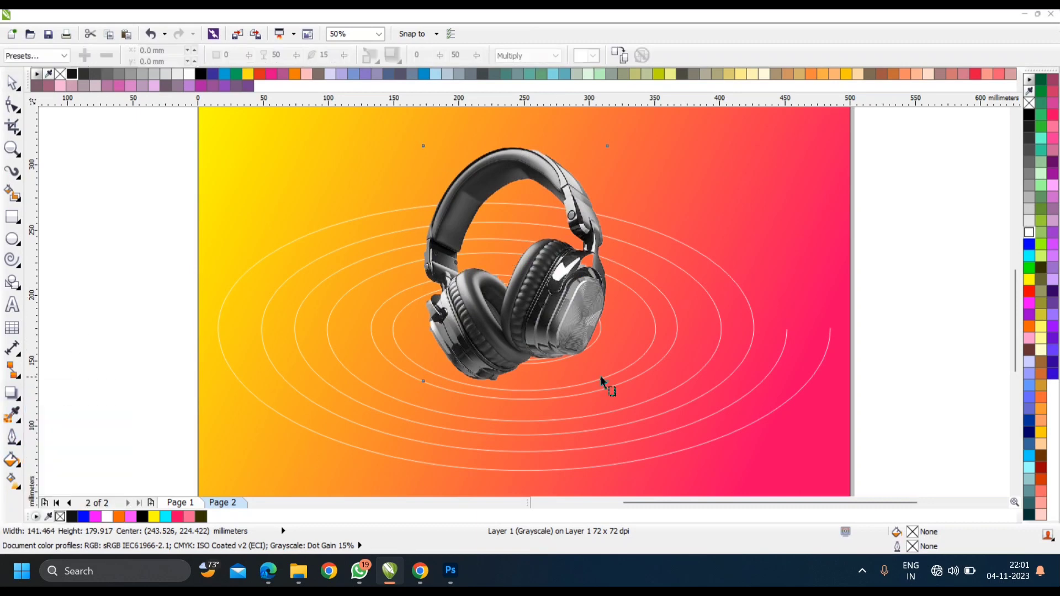
left_click_drag(567, 362, 564, 333)
scroll(520, 327, "down", 2)
key("space")
left_click(705, 309)
scroll(527, 327, "up", 1)
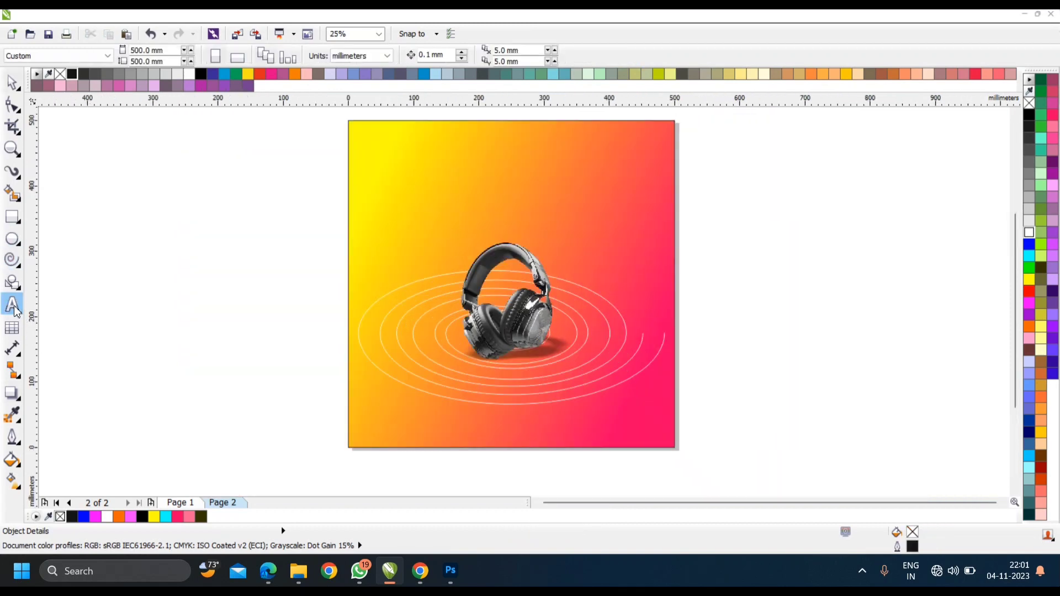
Step: Draw a thin horizontal rectangle about 500 mm wide and 30 mm high, and move it beside the gradient square
left_click(12, 216)
left_click_drag(99, 208, 425, 228)
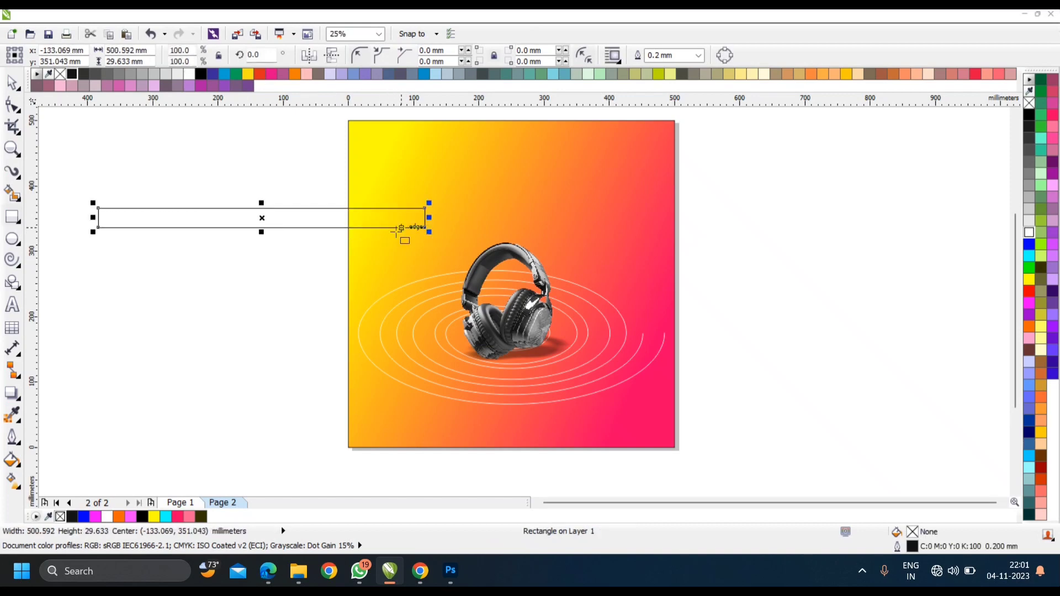
scroll(271, 229, "down", 1)
left_click_drag(265, 224, 601, 249)
Step: Duplicate the thin rectangle downward edge to edge, repeating until the stack has 16 rectangles
scroll(598, 214, "up", 2)
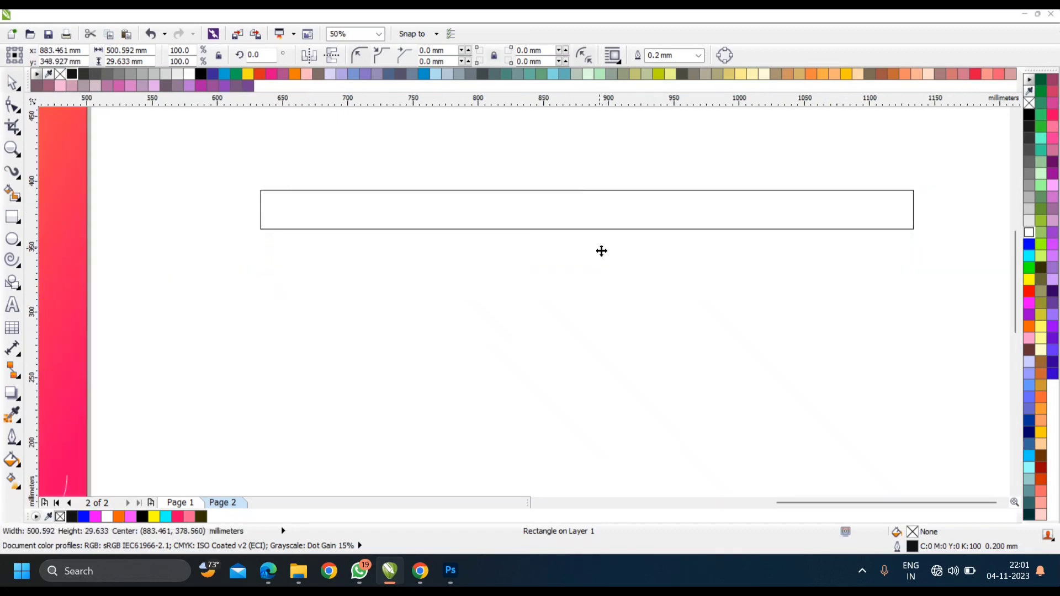
scroll(601, 249, "down", 1)
key("ctrl+r")
key("ctrl+r")
key("ctrl+r")
key("ctrl+r")
key("ctrl+r")
key("ctrl+r")
scroll(547, 234, "down", 1)
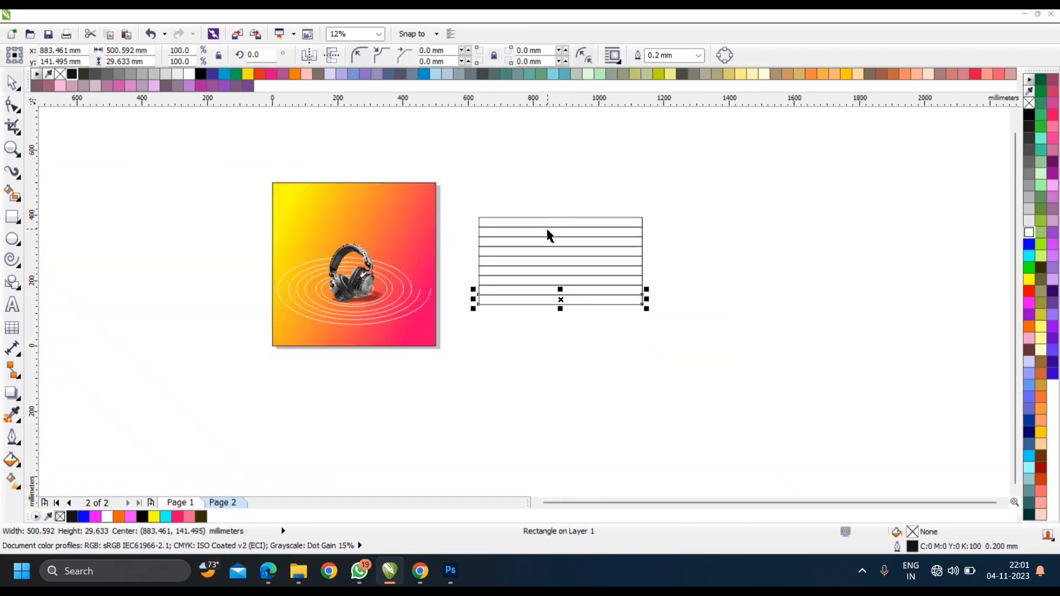
key("ctrl+r")
key("ctrl+r")
key("ctrl+r")
key("ctrl+r")
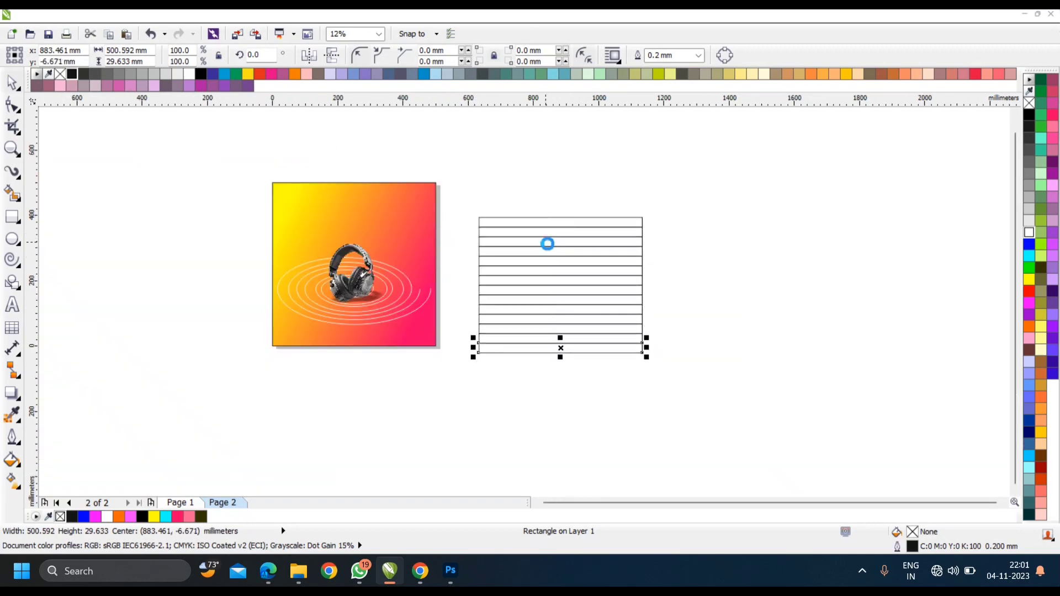
key("ctrl+r")
Step: Add two more rectangle copies to the lower end of the stack
left_click_drag(470, 198, 680, 389)
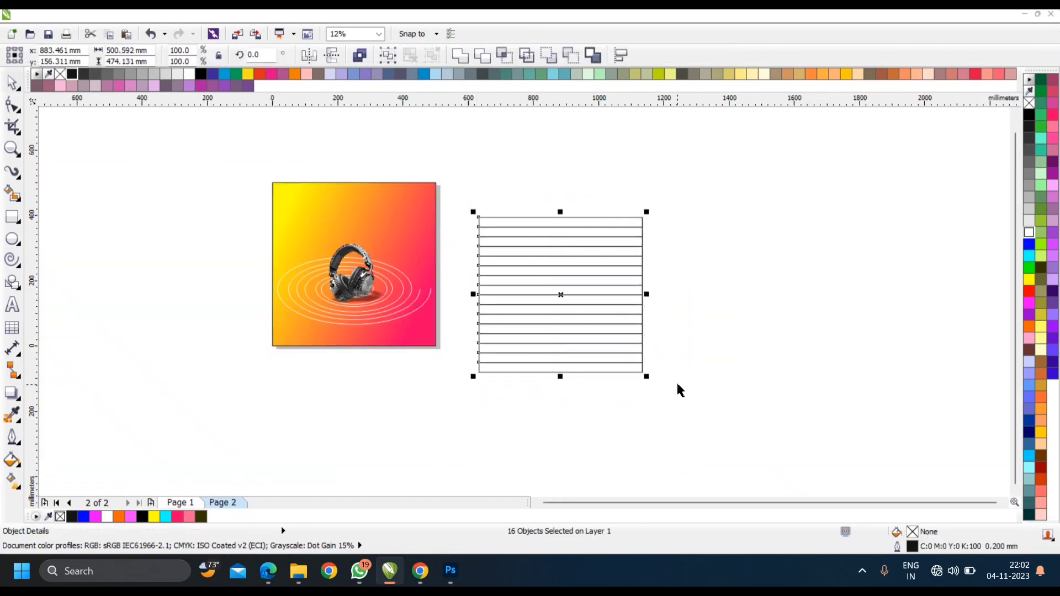
left_click(701, 339)
left_click(501, 279)
key("ctrl+r")
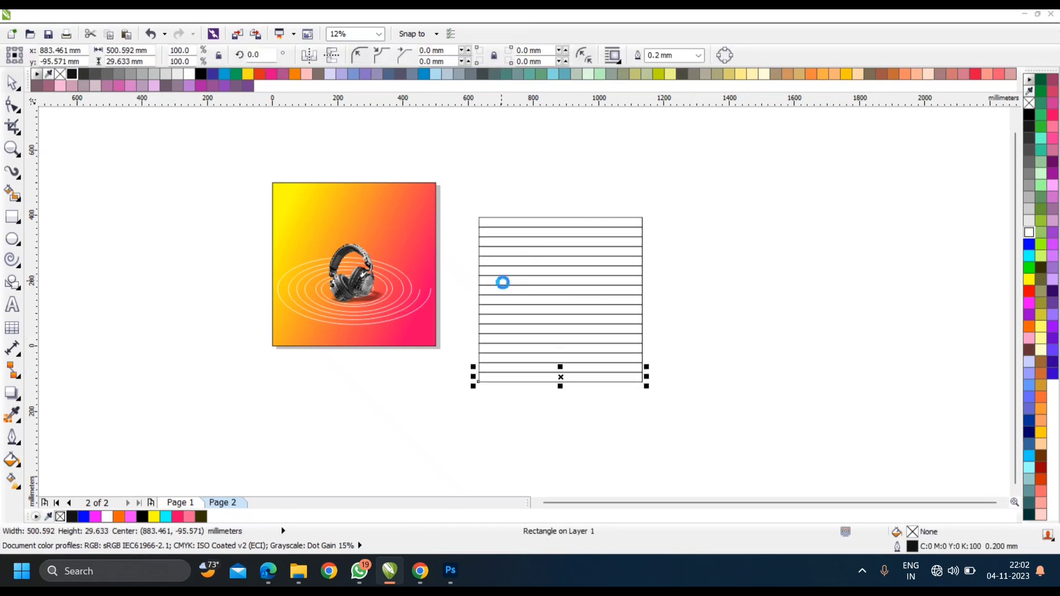
key("ctrl+r")
Step: Group all the stacked rectangles and give the group a white outline
left_click_drag(463, 194, 717, 428)
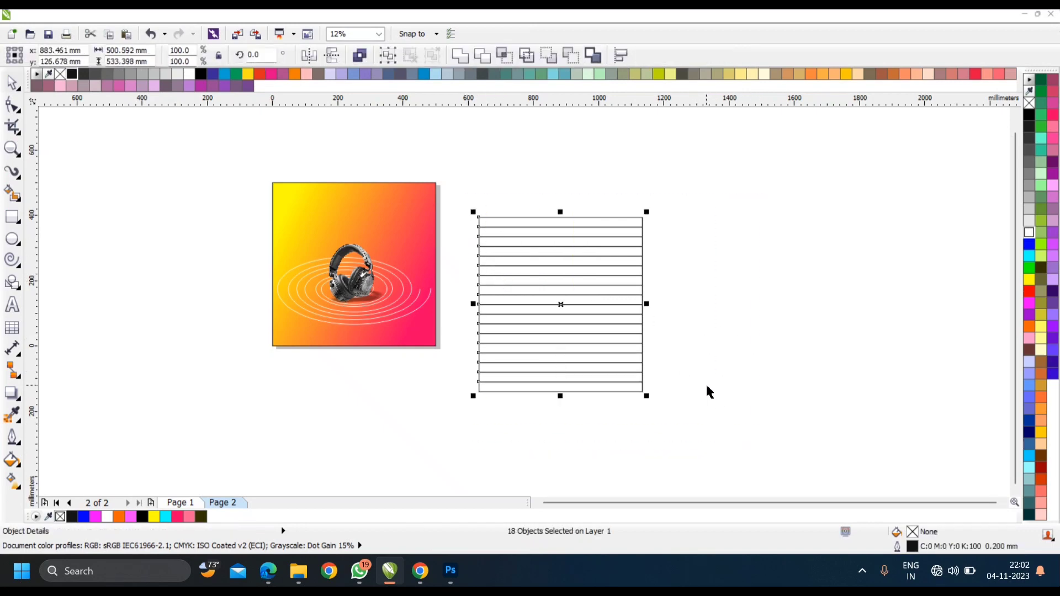
key("ctrl+g")
right_click(1028, 233)
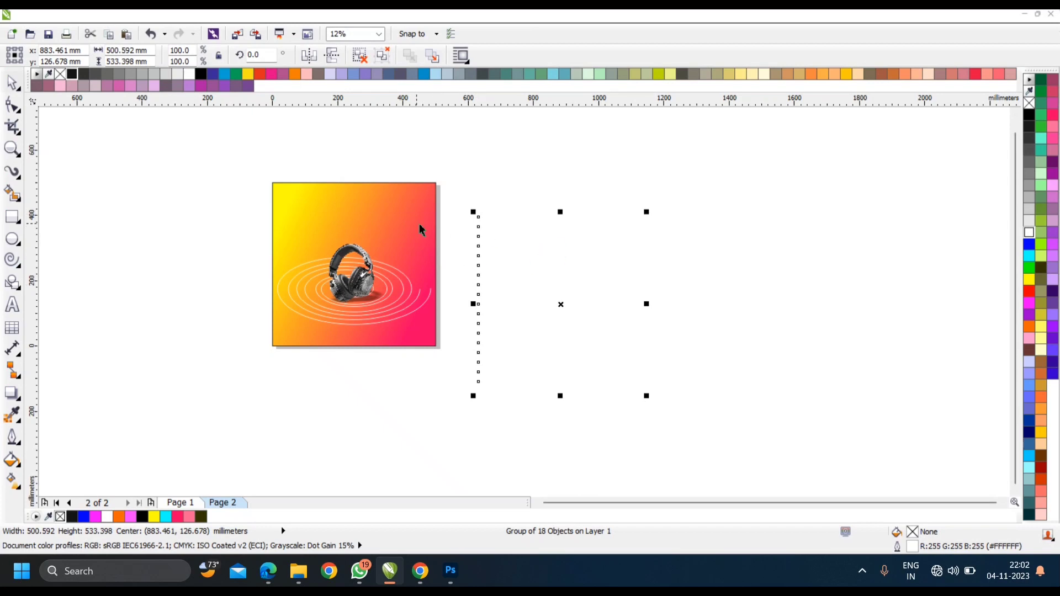
Step: PowerClip the white-outlined rectangle group inside the gradient square
right_click(538, 243)
left_click(559, 22)
left_click(389, 223)
left_click(621, 227)
scroll(337, 297, "up", 1)
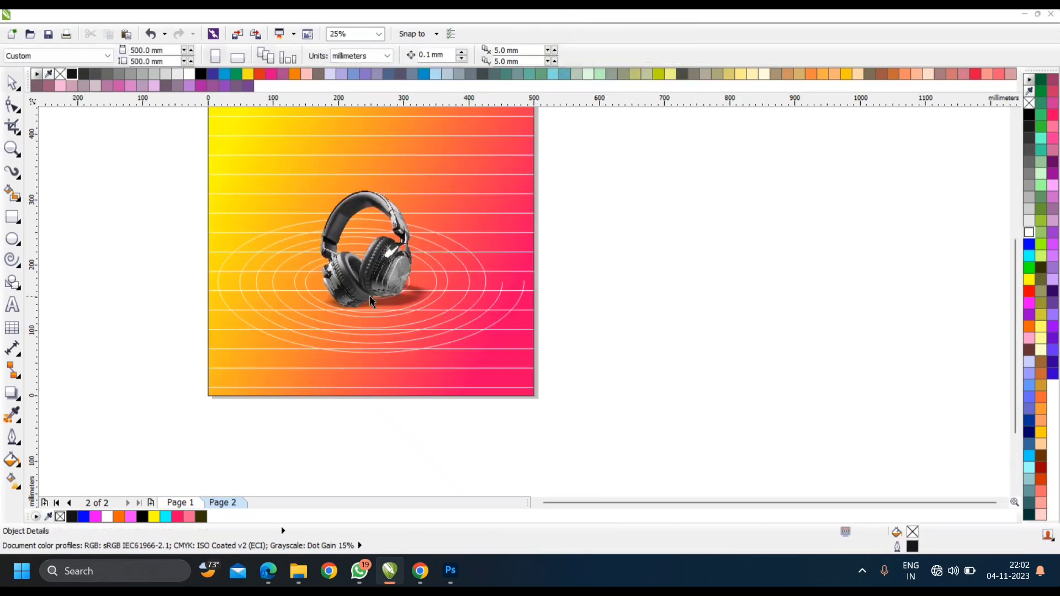
Step: Bring the spiral group to the front, and place the headphones with their shadow in front of it
left_click(375, 280)
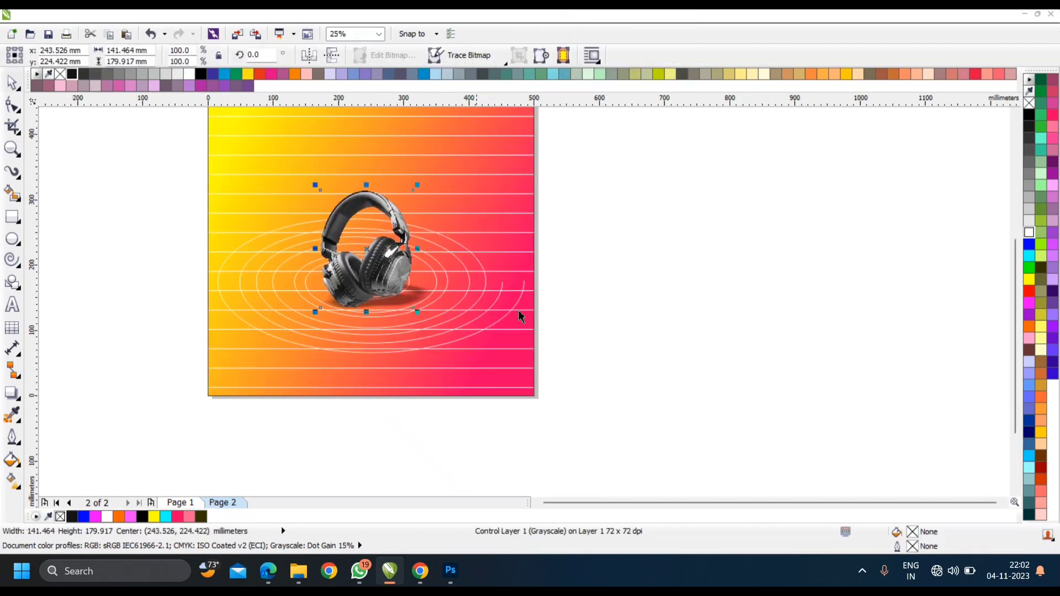
key("Escape")
scroll(489, 315, "up", 1)
left_click(480, 301)
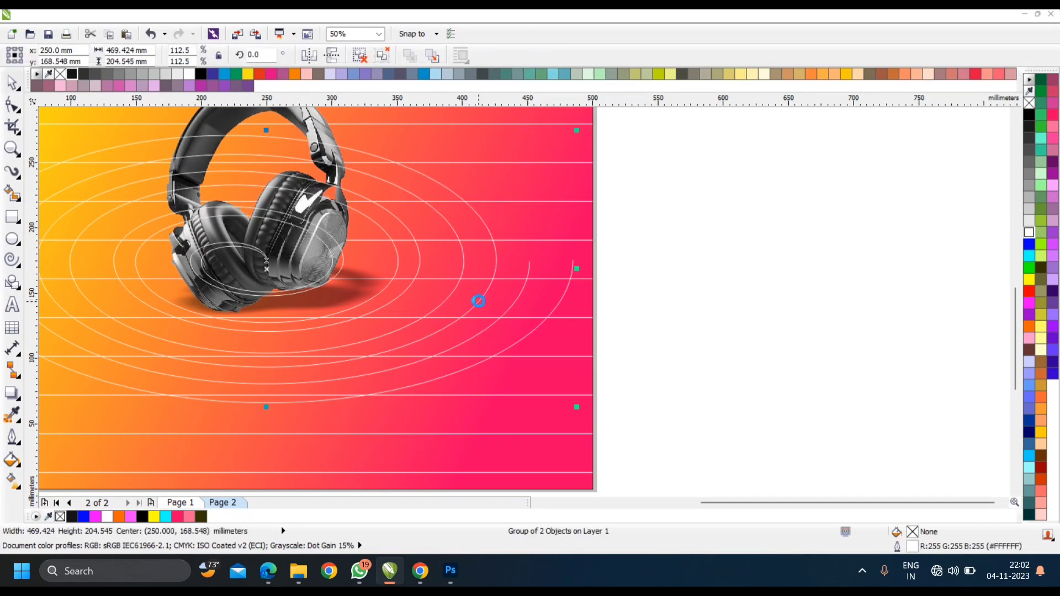
left_click(753, 293)
left_click(311, 144)
key("shift+Page_Up")
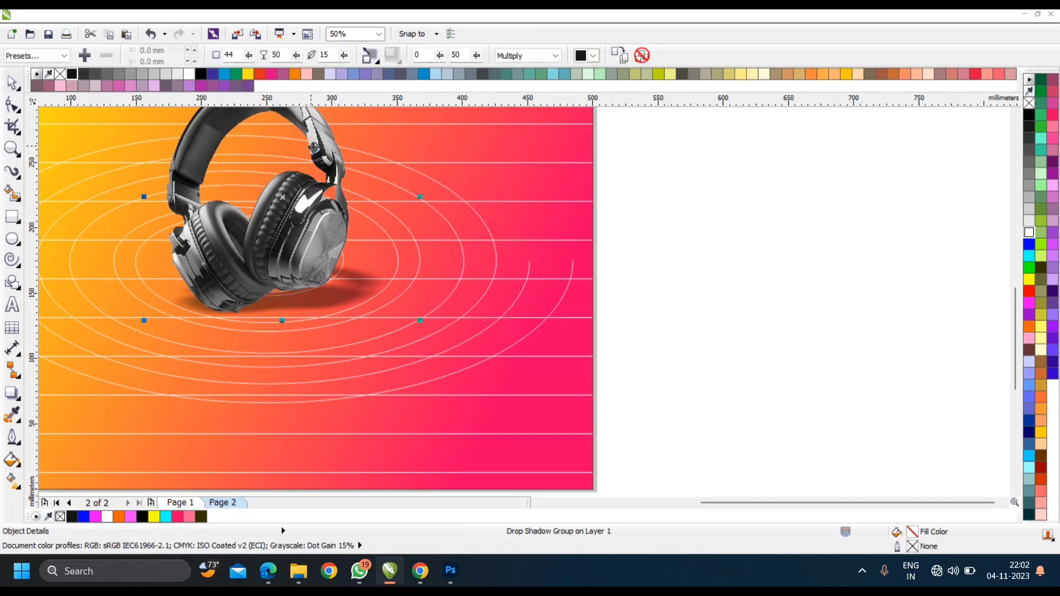
scroll(372, 170, "down", 1)
left_click(611, 205)
scroll(611, 205, "down", 1)
scroll(442, 205, "up", 1)
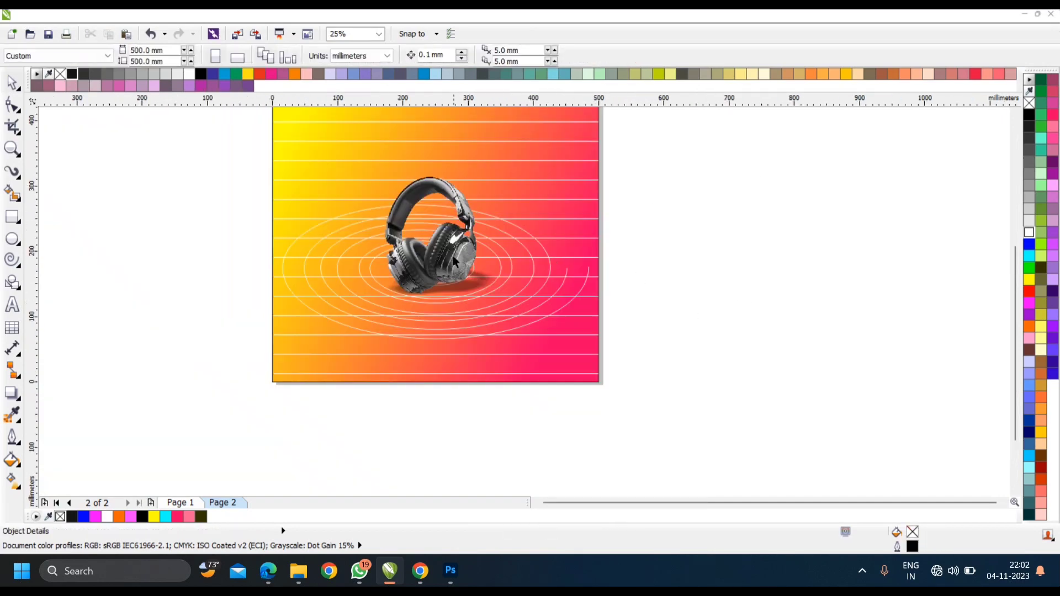
Step: Try to resize the spiral group around its centre
scroll(453, 256, "down", 1)
scroll(525, 292, "up", 1)
left_click(527, 292)
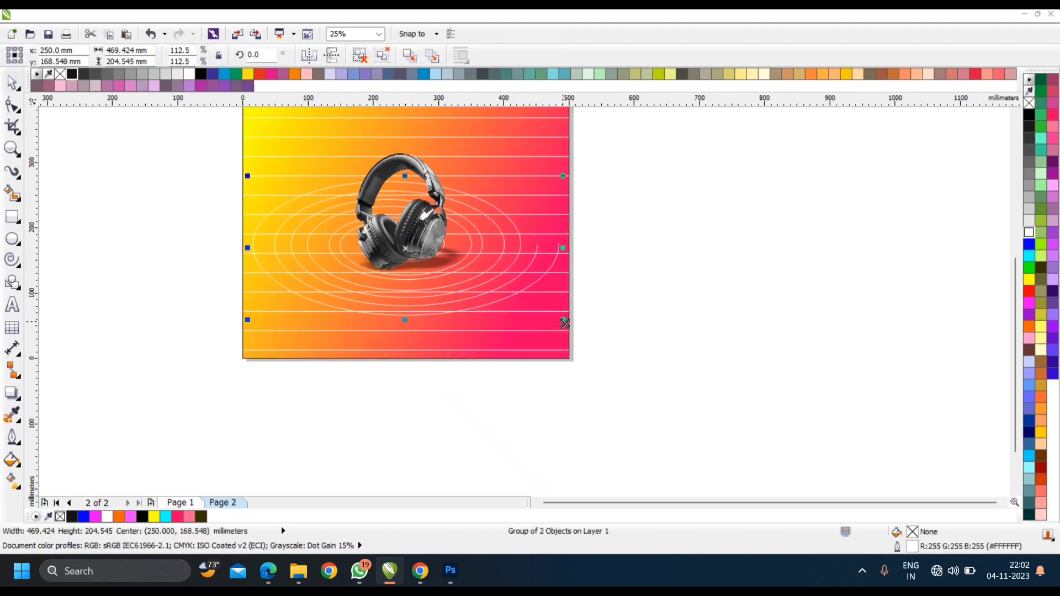
left_click_drag(564, 323, 524, 344)
key("ctrl+z")
Step: Enlarge the spiral group slightly so it spans the full width of the gradient square
left_click(750, 261)
scroll(563, 296, "down", 1)
scroll(500, 231, "up", 1)
left_click(476, 289)
left_click(668, 300)
scroll(577, 305, "down", 2)
scroll(553, 320, "up", 2)
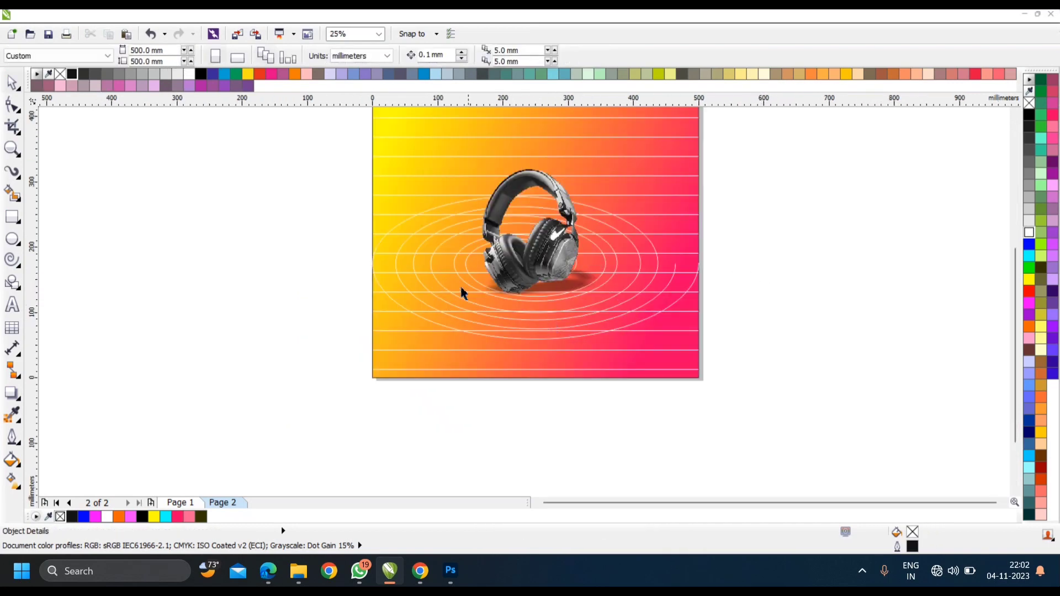
Step: Add three separate text lines beside the poster reading GAMING, HEADPHONE and NEW COLLECTION
scroll(462, 293, "down", 1)
scroll(447, 205, "up", 1)
left_click(15, 312)
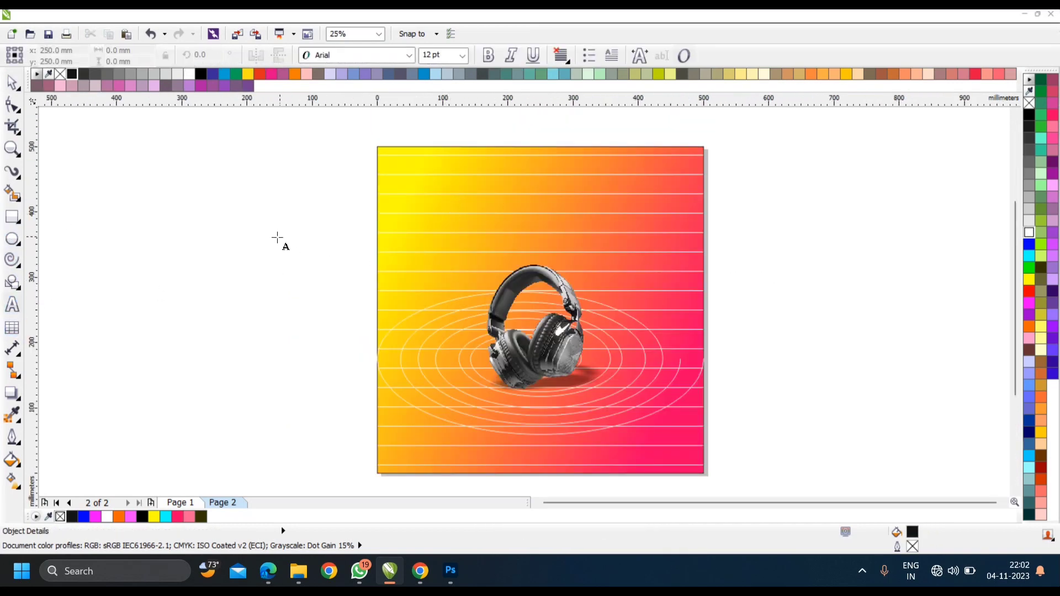
left_click(291, 209)
scroll(287, 221, "up", 1)
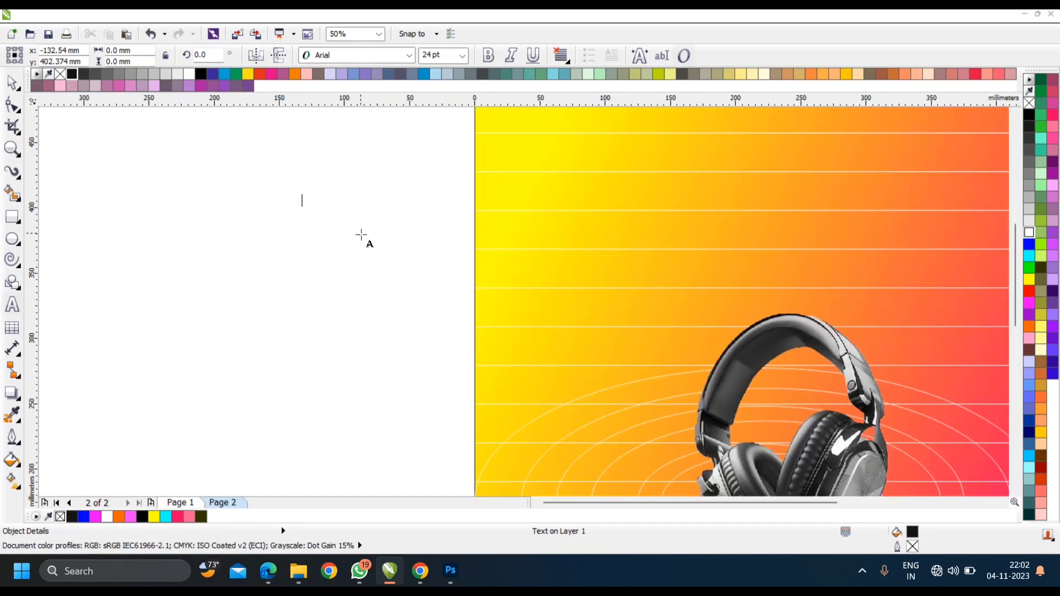
type("GAMING")
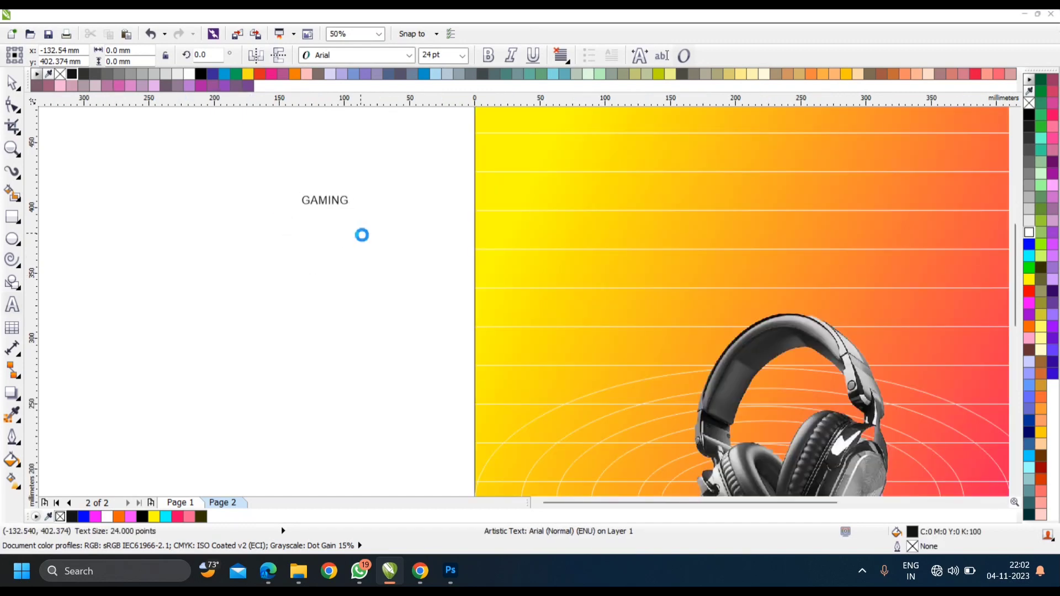
left_click(256, 270)
type("HEADPHONE")
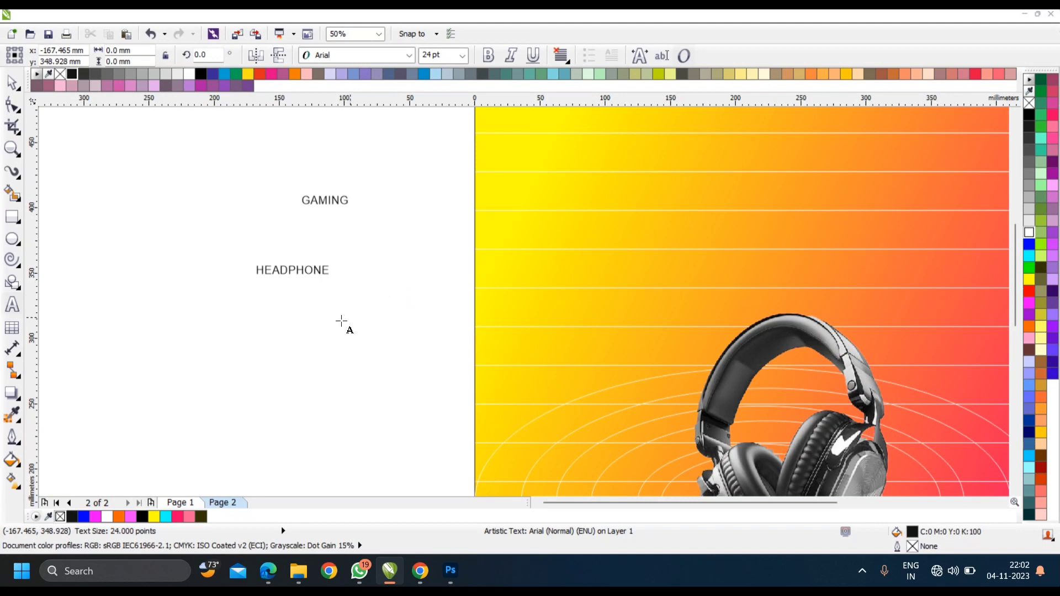
left_click(304, 324)
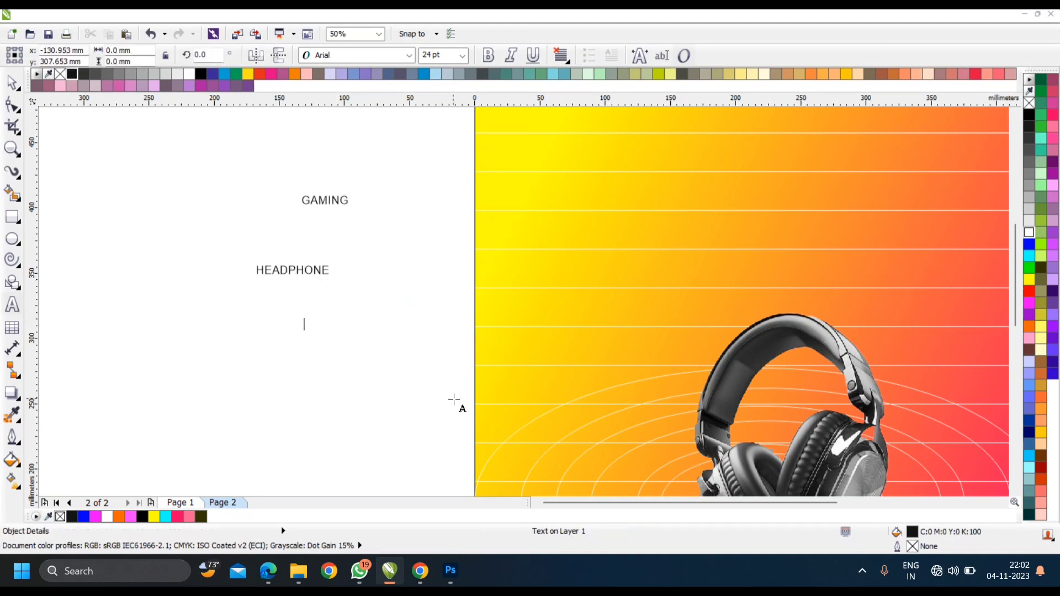
type("NEW COLLECTION")
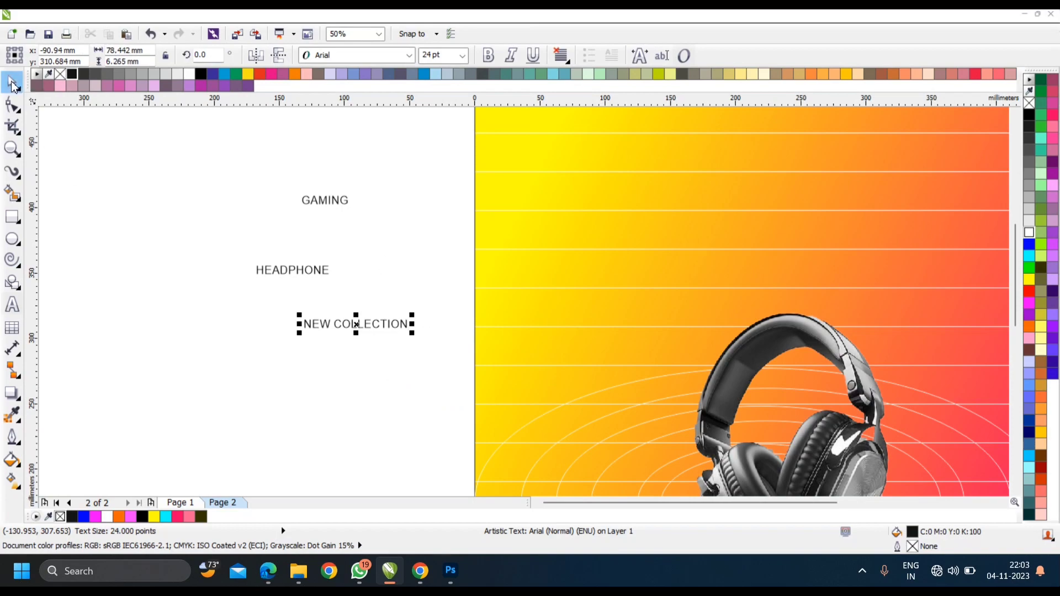
Step: Enlarge the GAMING text to about 110 pt and place it in the upper-left area of the poster
left_click(325, 200)
left_click_drag(352, 208, 512, 237)
scroll(413, 262, "down", 1)
scroll(408, 243, "up", 1)
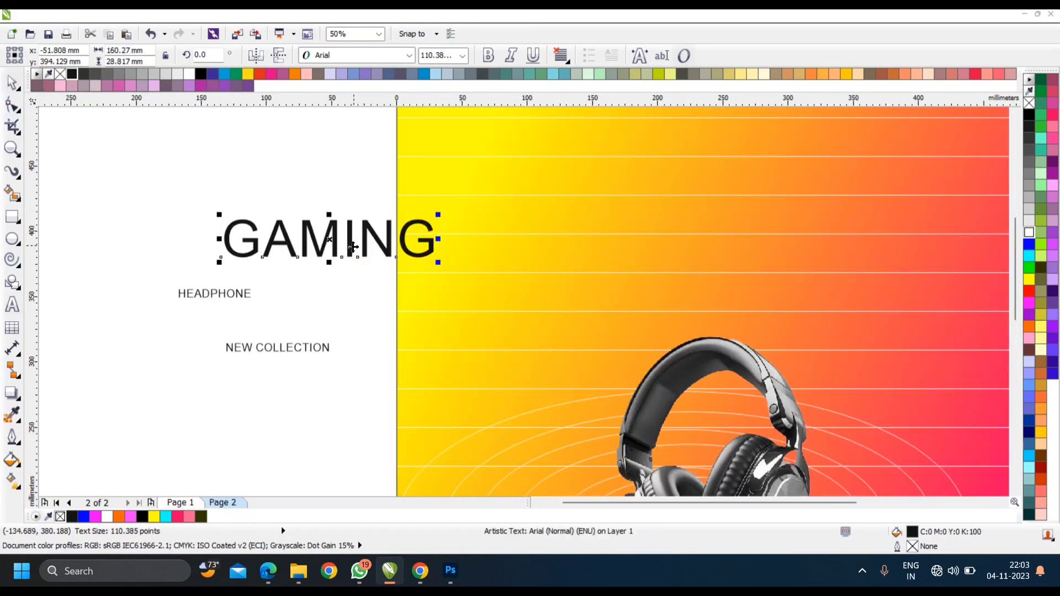
scroll(350, 243, "down", 1)
left_click_drag(349, 241, 447, 222)
scroll(482, 235, "up", 2)
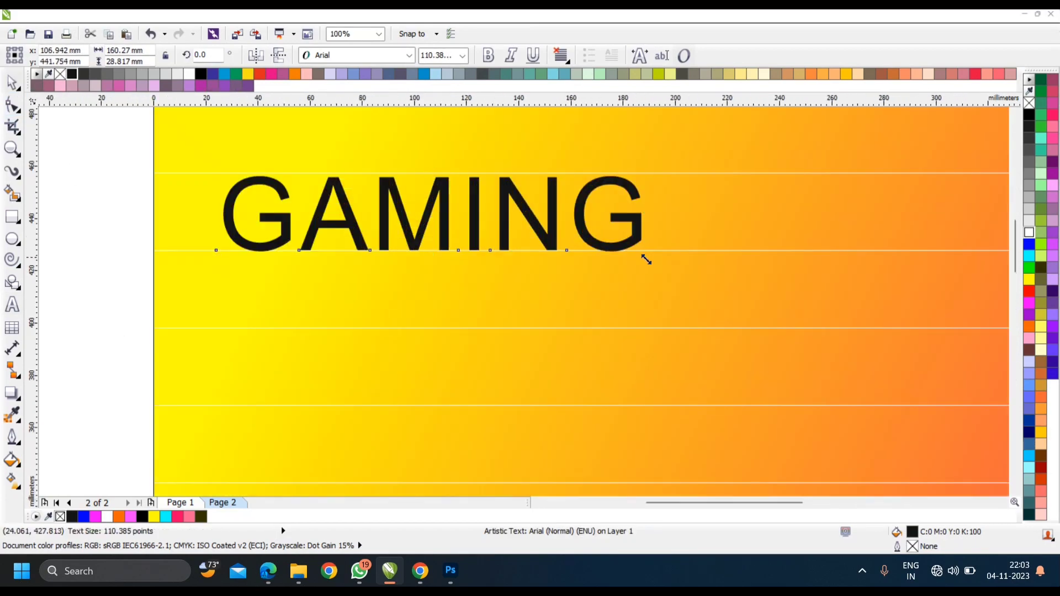
Step: Reduce the GAMING text slightly to about 107 pt and set its font to Arial Black
left_click_drag(646, 260, 634, 256)
left_click(409, 55)
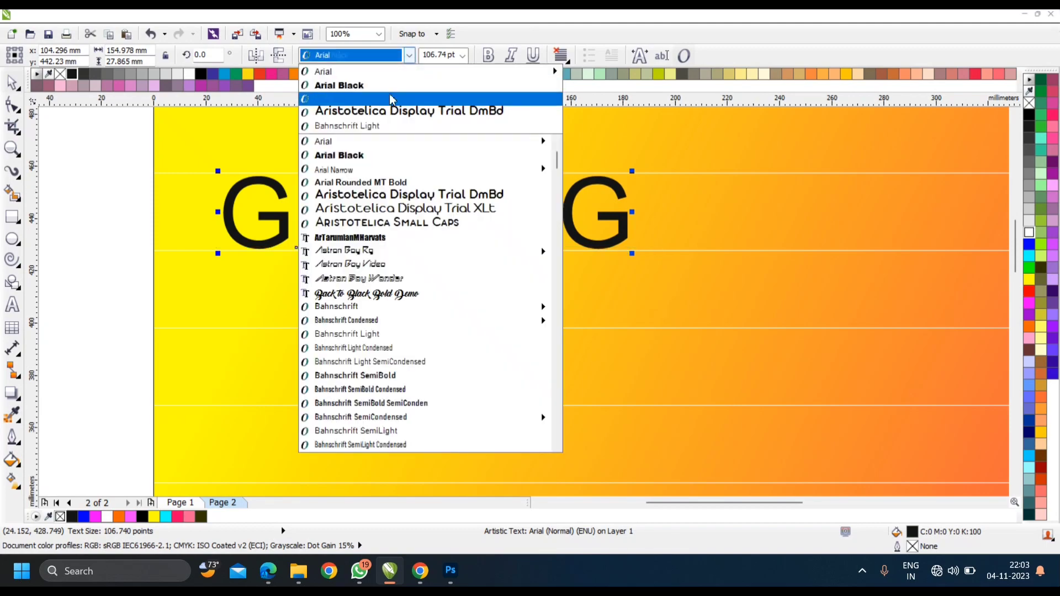
left_click(381, 82)
scroll(524, 206, "down", 2)
scroll(525, 205, "up", 1)
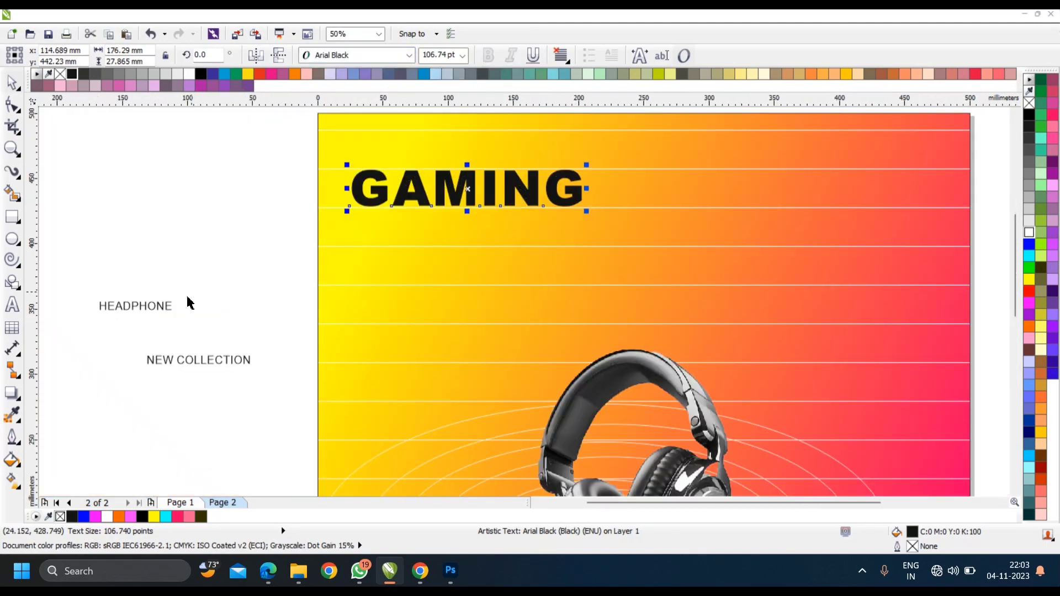
Step: Place the HEADPHONE text below GAMING, enlarge it to about 68 pt and centre it horizontally with GAMING
left_click_drag(166, 309, 597, 257)
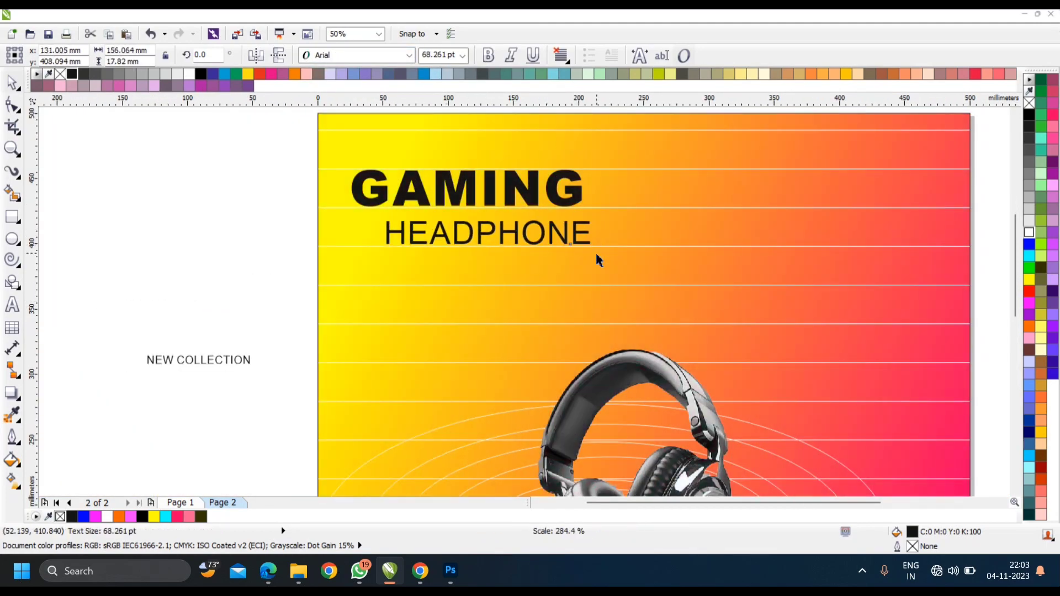
left_click(487, 197, "shift")
key("c")
left_click_drag(283, 202, 624, 276)
Step: Try the Aristotelica Display Trial DmBd and Bahnschrift Light fonts on the HEADPHONE text
left_click(409, 55)
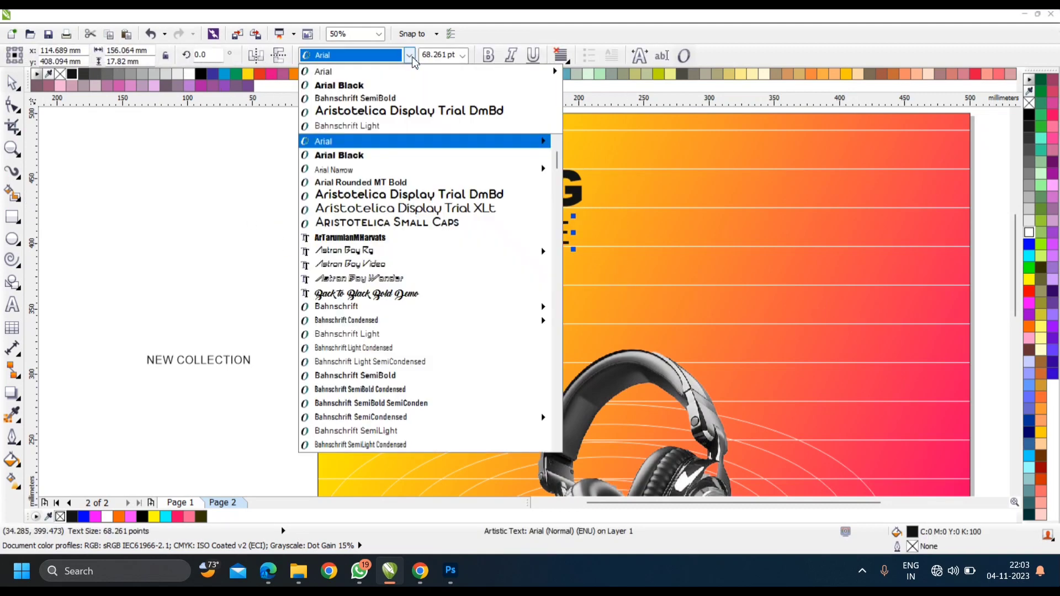
left_click(386, 110)
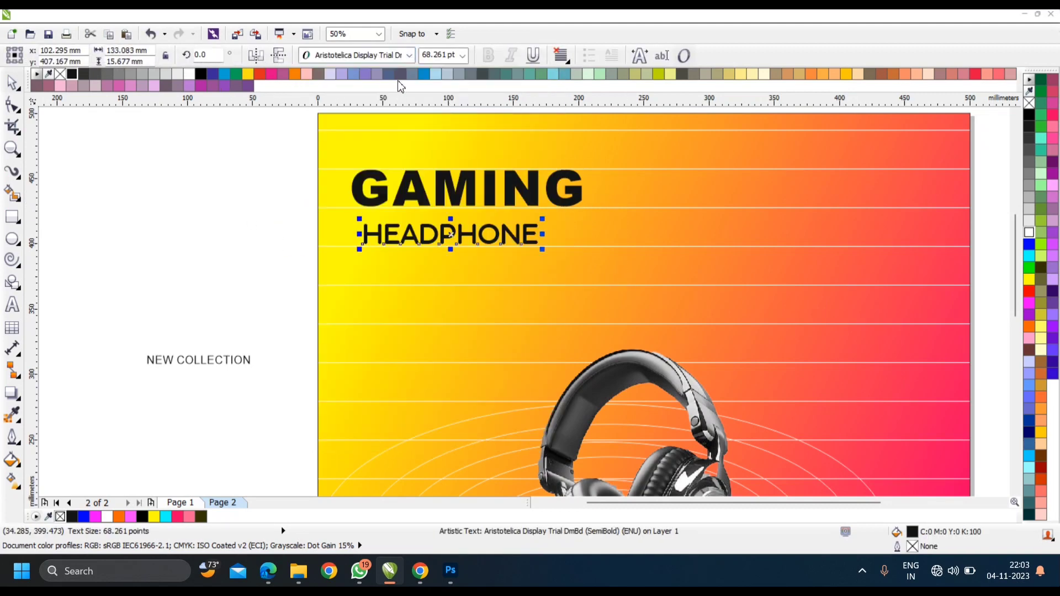
left_click(409, 55)
left_click(398, 126)
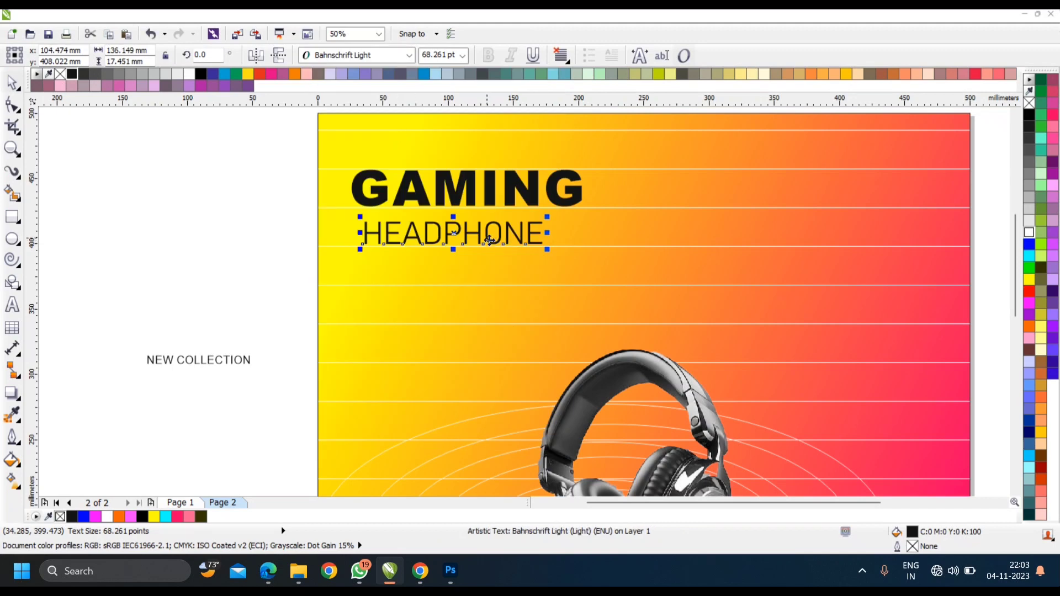
Step: Set HEADPHONE in Bahnschrift SemiBold, enlarge it to about 79 pt and centre it horizontally with GAMING
left_click(409, 55)
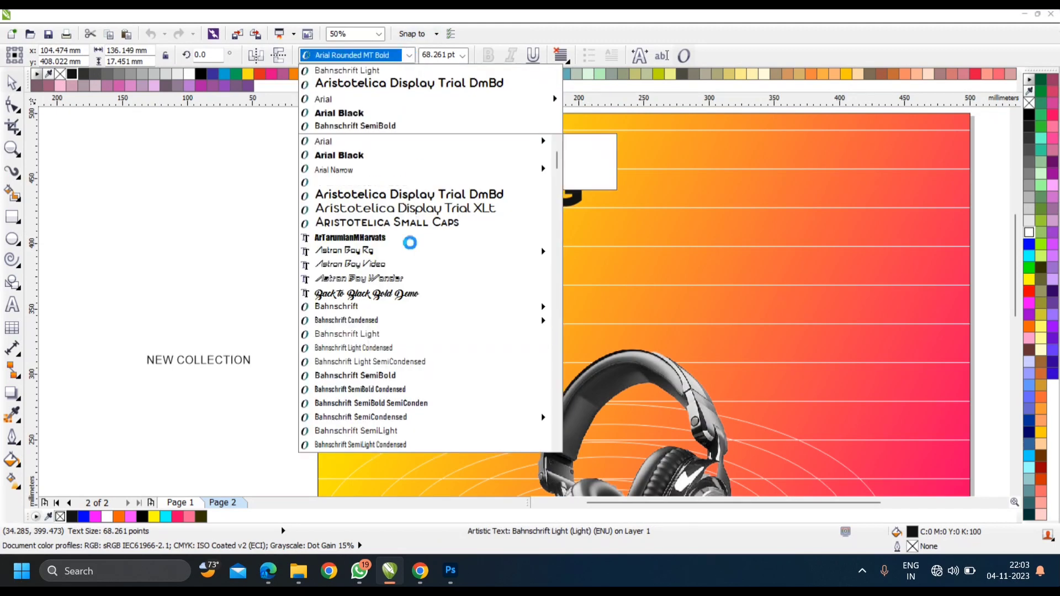
left_click(376, 376)
left_click_drag(548, 252, 406, 235)
left_click(495, 200, "shift")
key("c")
left_click(248, 212)
left_click(471, 202, "shift")
key("c")
left_click(274, 206)
scroll(425, 221, "up", 1)
Step: Enlarge the HEADPHONE text slightly around its centre so it nearly matches the width of GAMING
left_click(456, 250)
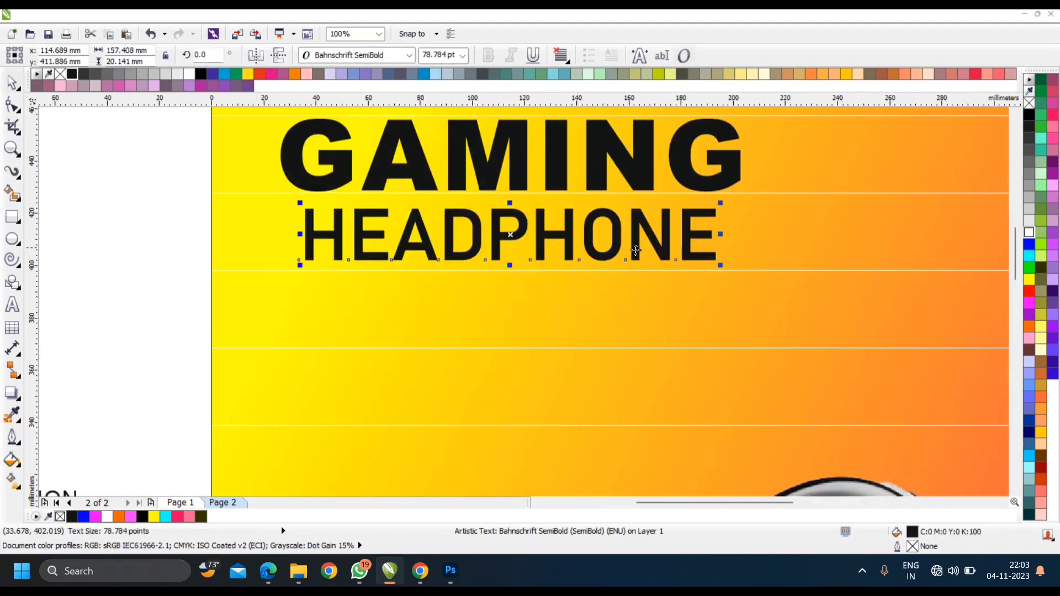
left_click_drag(721, 264, 742, 272)
left_click(647, 169, "shift")
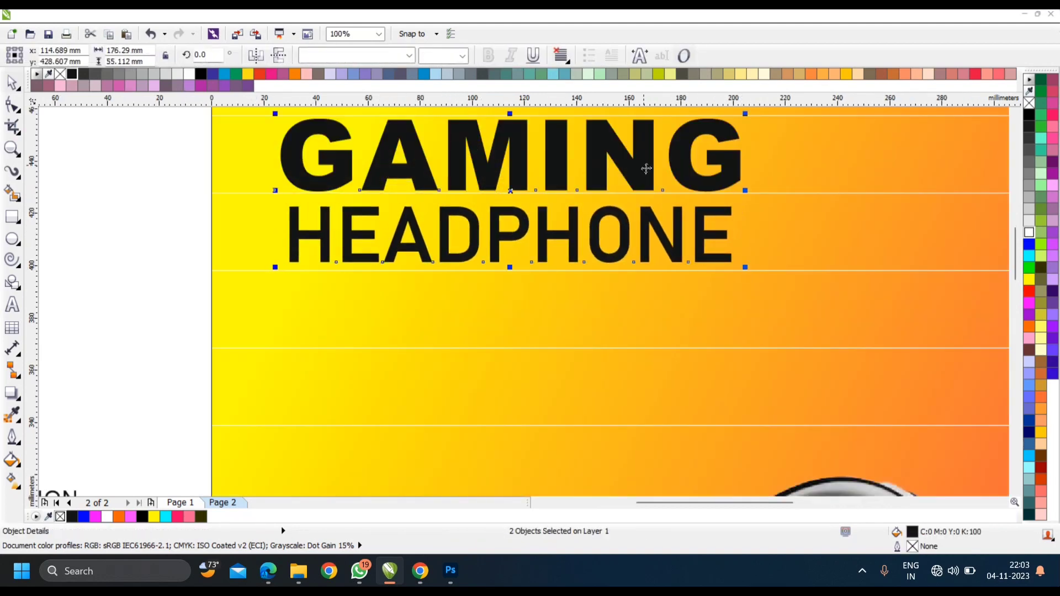
left_click(164, 249)
Step: Place NEW COLLECTION below HEADPHONE at about 53 pt and centre it horizontally with the lines above
scroll(369, 239, "down", 1)
left_click_drag(252, 303, 552, 242)
left_click(466, 205, "shift")
key("c")
key("Escape")
Step: Move the HEADPHONE and NEW COLLECTION lines up to tighten the spacing under GAMING
left_click(453, 235)
scroll(547, 243, "up", 1)
scroll(527, 194, "down", 2)
key("Escape")
scroll(487, 178, "up", 1)
scroll(463, 191, "up", 1)
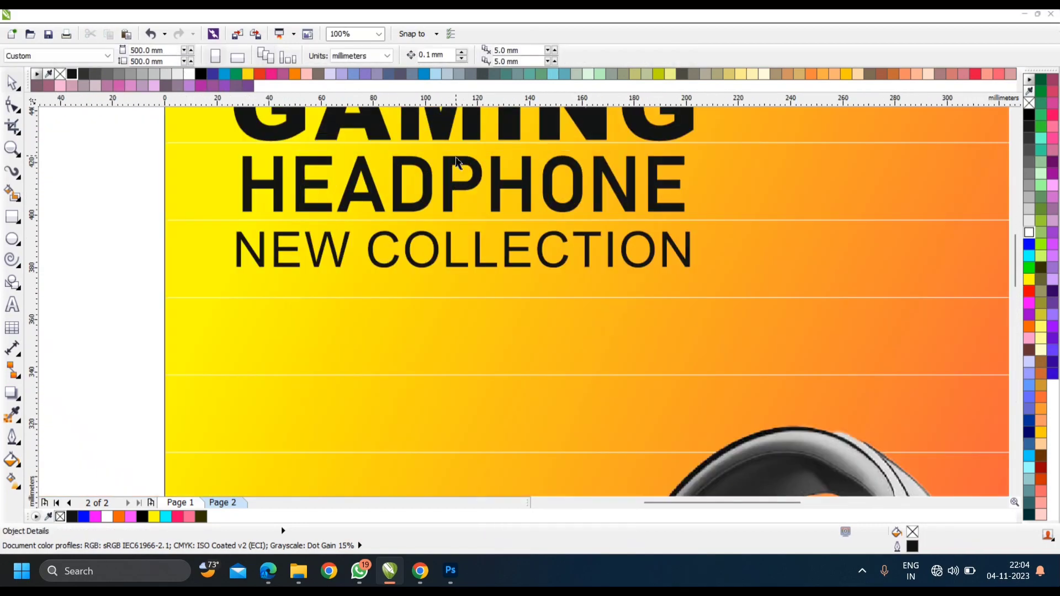
left_click_drag(454, 168, 454, 155)
left_click_drag(453, 249, 453, 228)
scroll(455, 230, "down", 1)
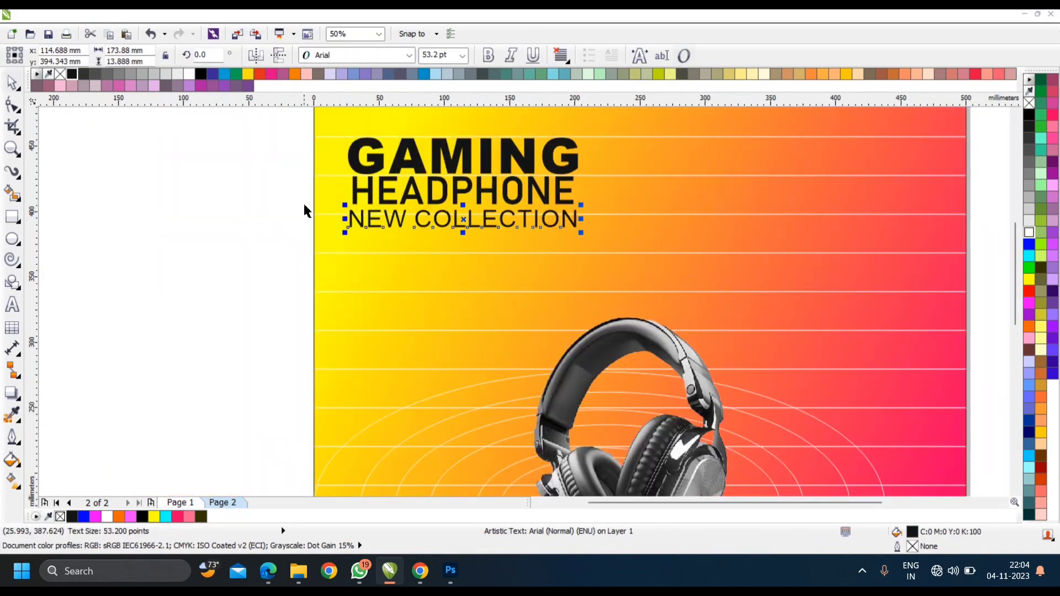
key("Escape")
Step: Recolour the three title lines Murky Green (#333300) and scale them down together to about 143 mm wide
scroll(413, 196, "down", 1)
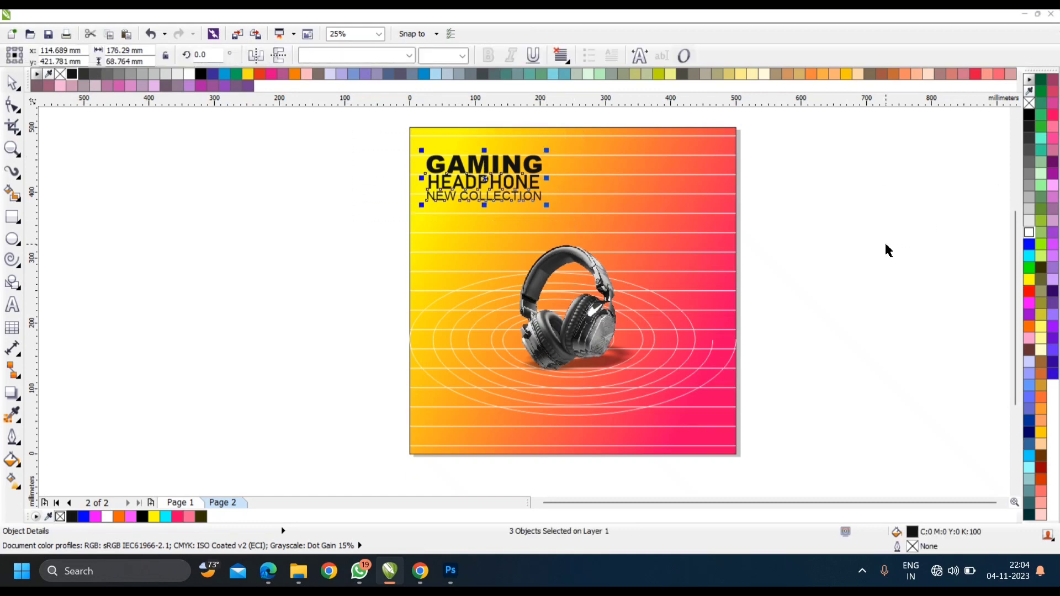
left_click(201, 516)
scroll(513, 187, "up", 2)
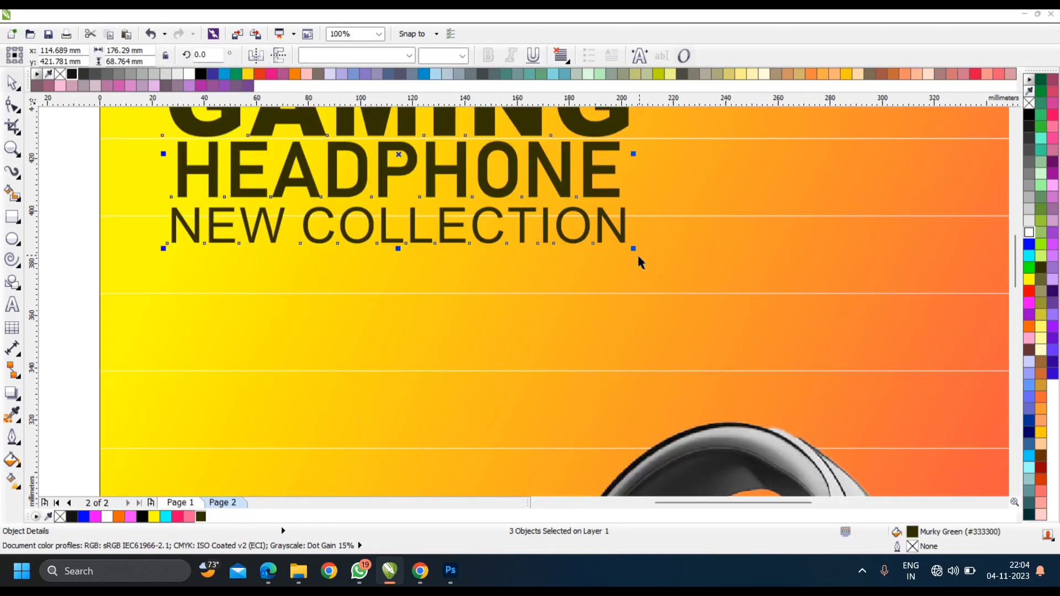
left_click_drag(633, 249, 552, 239)
scroll(518, 251, "down", 1)
left_click(523, 231)
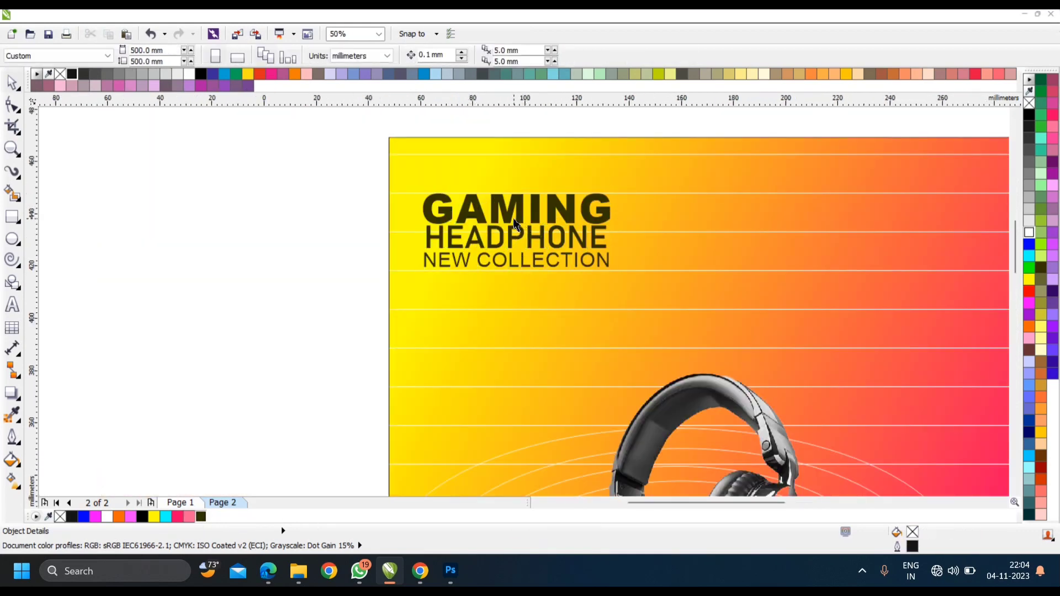
Step: Shift the three title lines together slightly inward from the poster's upper-left corner
scroll(524, 233, "up", 2)
scroll(511, 288, "up", 1)
key("Escape")
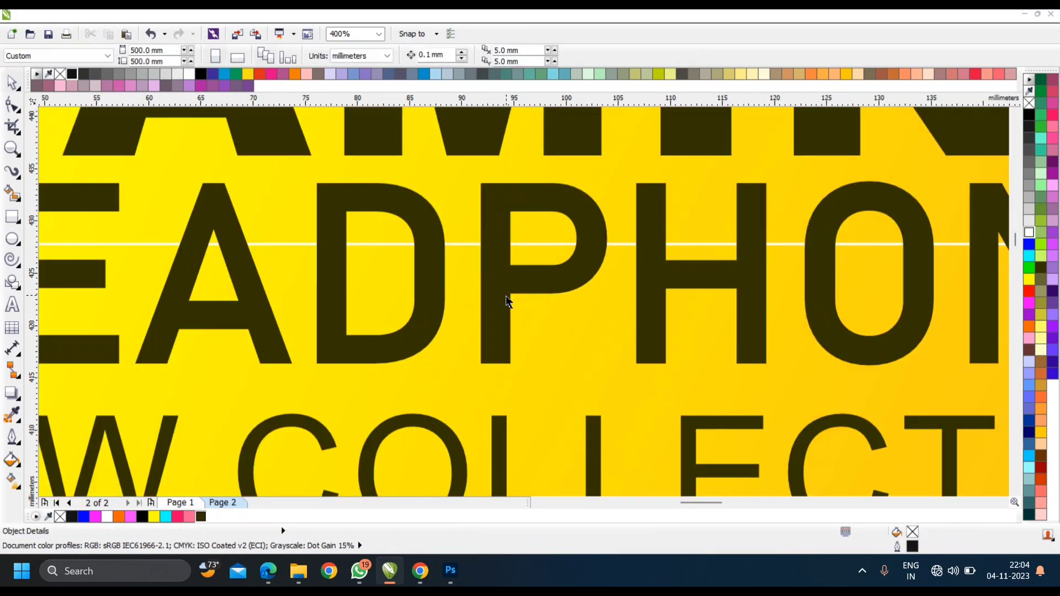
scroll(508, 289, "down", 6)
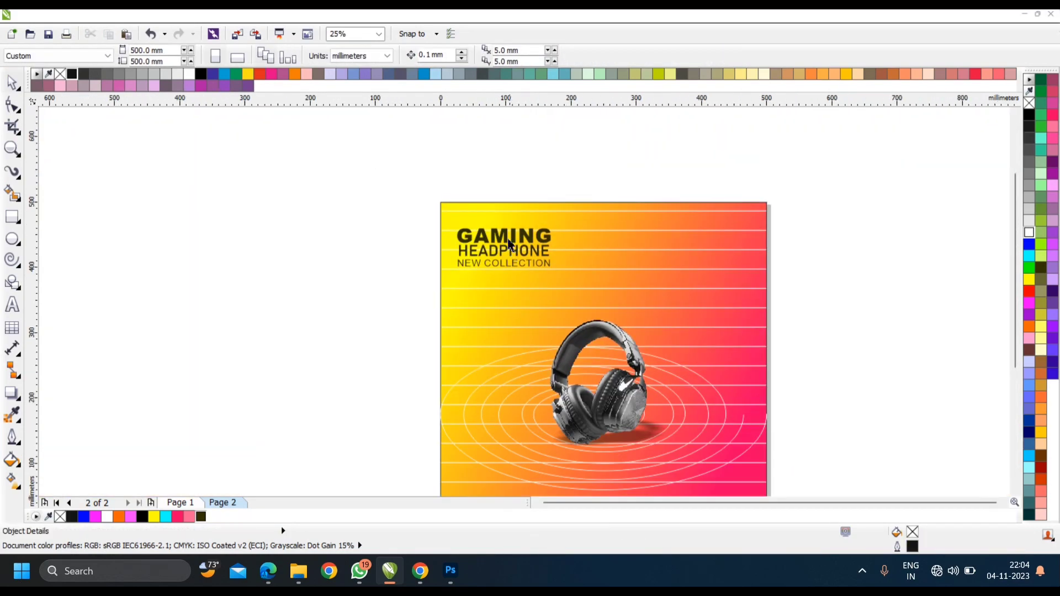
scroll(506, 235, "up", 1)
scroll(498, 219, "up", 2)
left_click(498, 219)
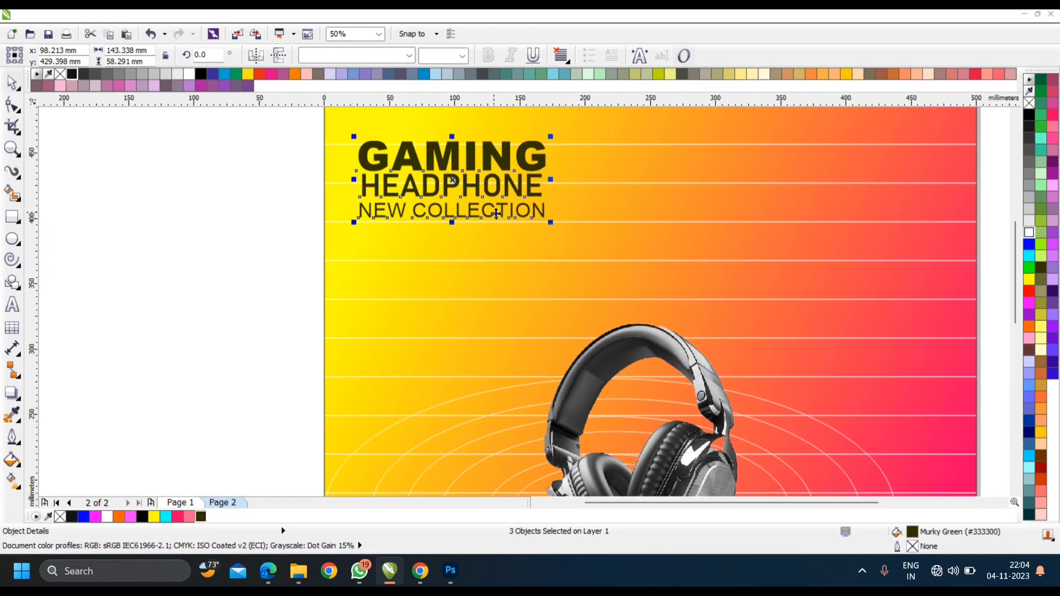
scroll(496, 214, "down", 2)
key("Escape")
scroll(509, 238, "up", 1)
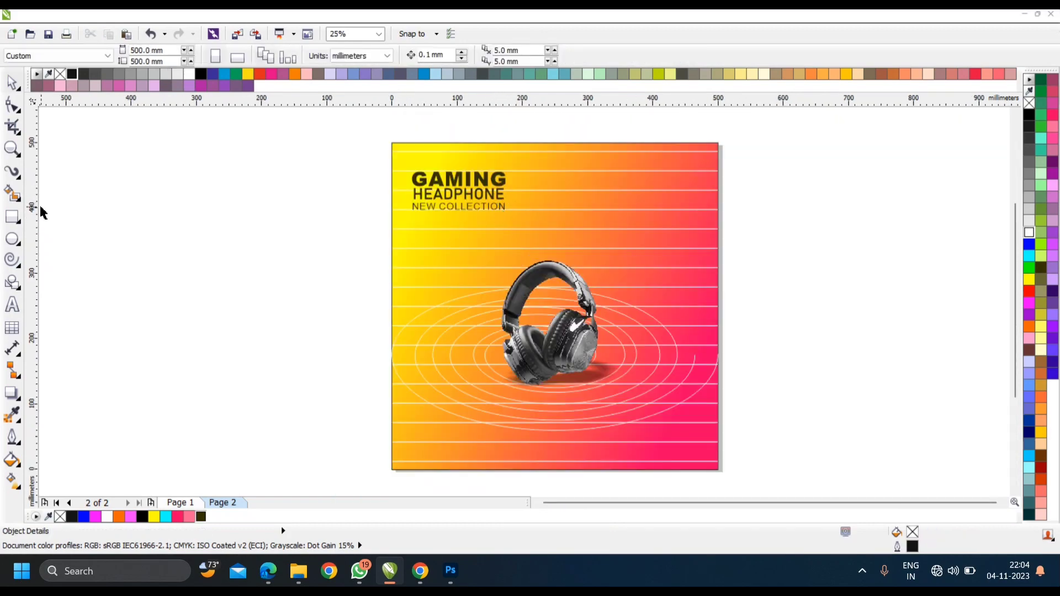
Step: Draw a rectangle about 68 mm wide and 21 mm high below the title and fully round its corners
left_click(12, 217)
scroll(423, 230, "up", 1)
left_click_drag(454, 239, 542, 267)
left_click_drag(453, 239, 490, 255)
key("space")
left_click_drag(510, 254, 499, 256)
Step: Fill the rounded rectangle with white and remove its outline
left_click(1028, 232)
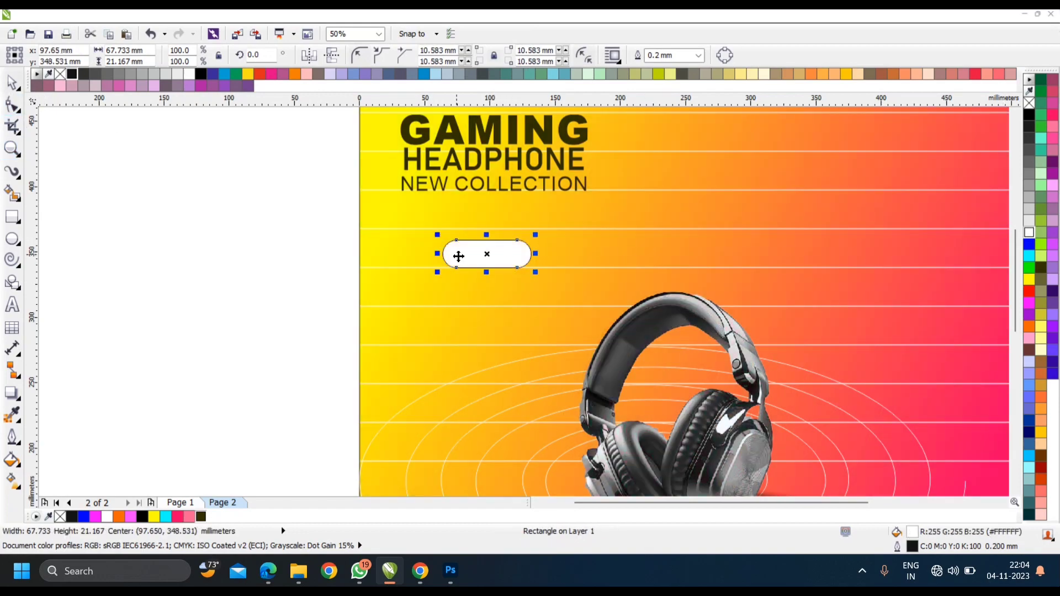
scroll(467, 269, "up", 1)
right_click(1029, 103)
Step: Add the text BOOK NOW beside the rounded rectangle and set its font to Arial Black
left_click(14, 307)
left_click(156, 274)
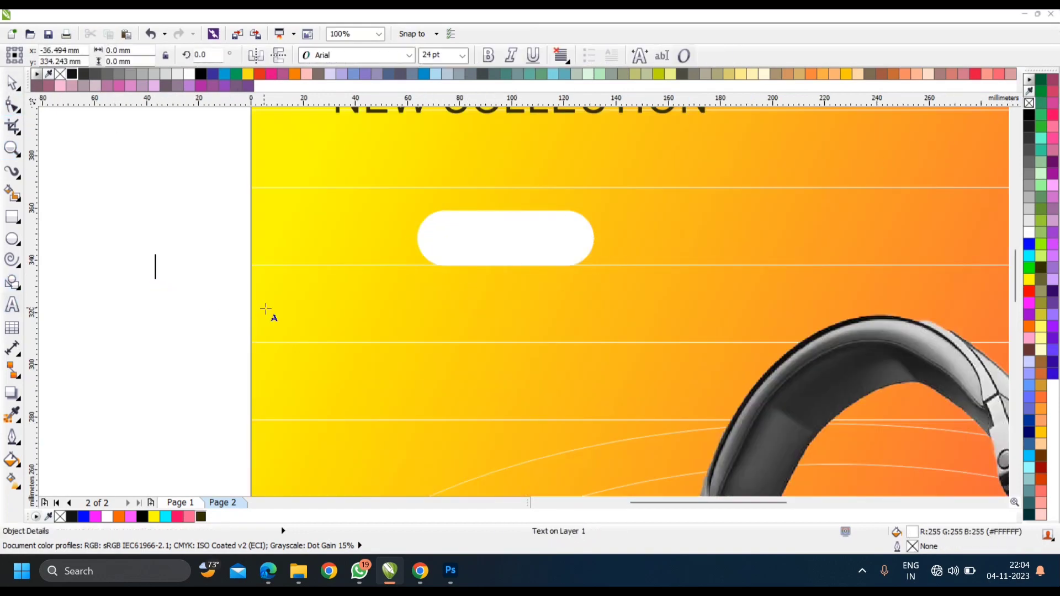
type("BOOK NOW")
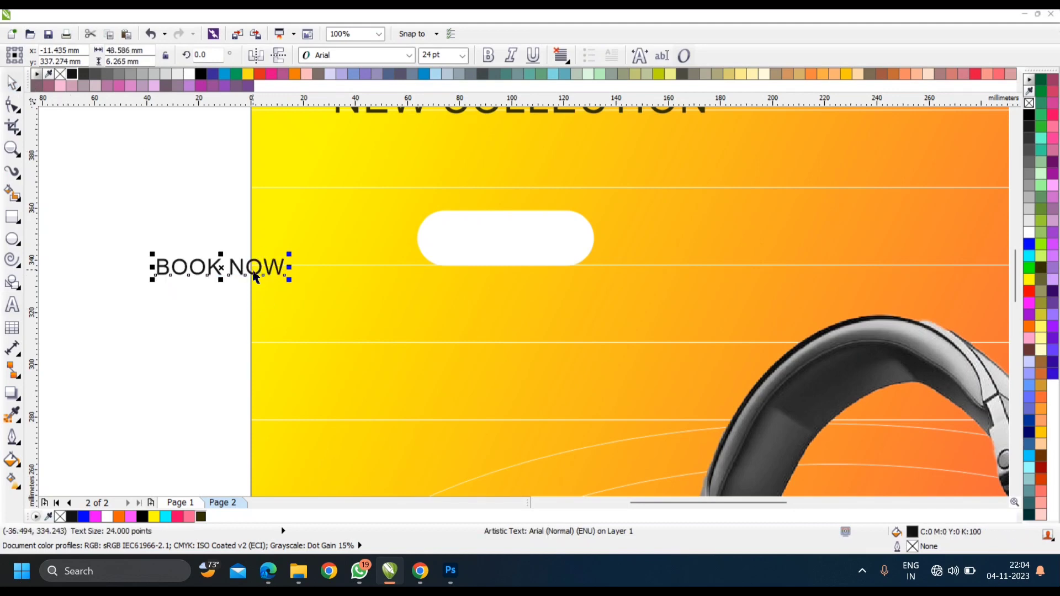
left_click(409, 55)
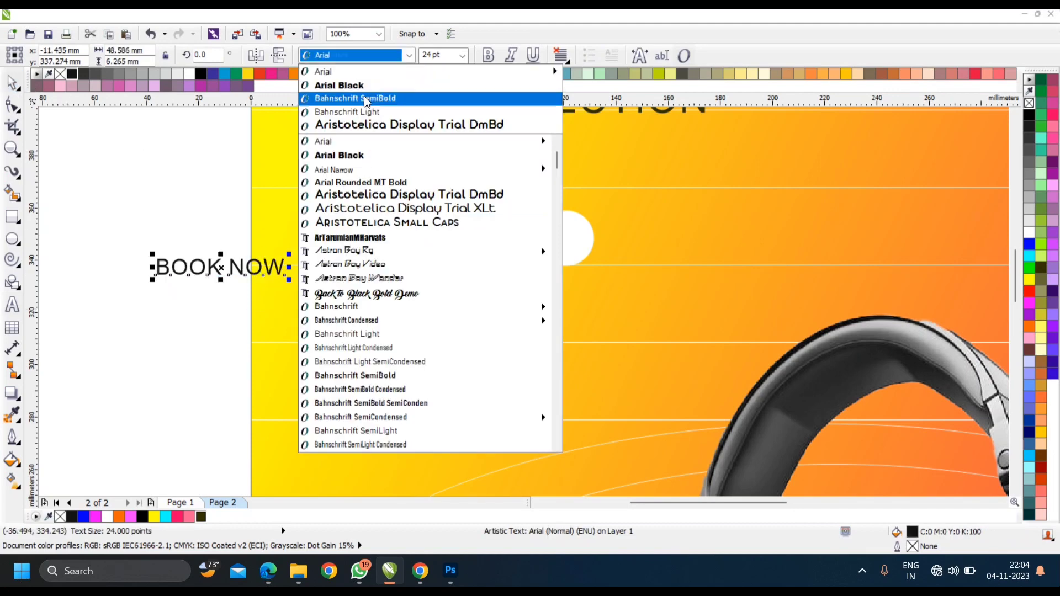
left_click(358, 85)
Step: Centre the BOOK NOW text horizontally and vertically on the white rounded rectangle
left_click(464, 256, "shift")
key("c")
key("e")
key("Escape")
Step: Duplicate the white rounded rectangle to the area right of the headphones' headband
scroll(484, 213, "down", 1)
left_click_drag(352, 197, 807, 310)
scroll(530, 232, "up", 1)
scroll(520, 230, "down", 1)
key("ctrl+g")
left_click(341, 232)
left_click(493, 218)
left_click(342, 229)
right_click(854, 306)
scroll(853, 309, "up", 1)
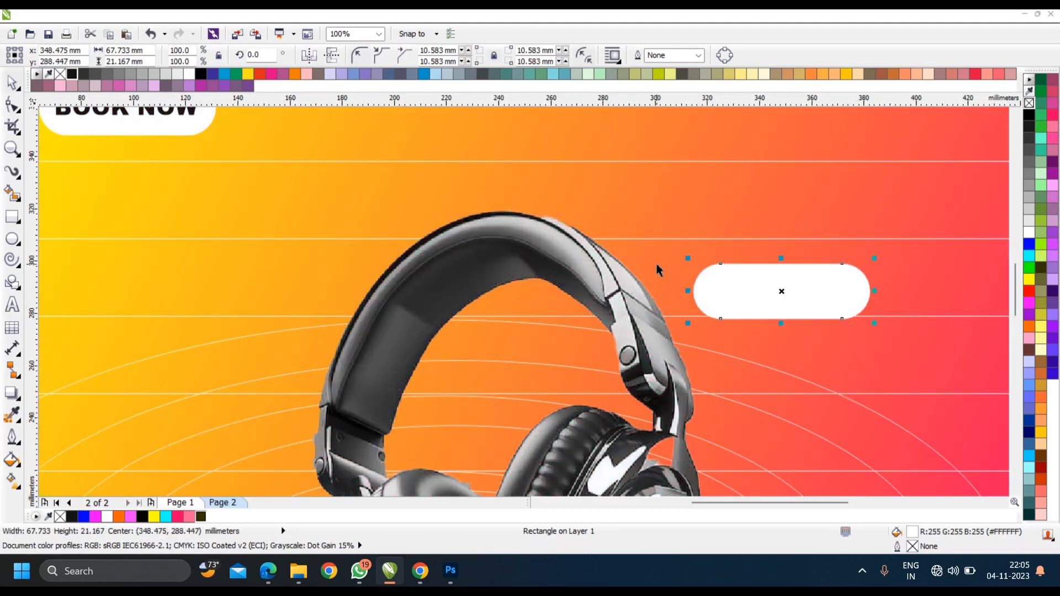
Step: Copy the BOOK NOW text onto the duplicated rounded rectangle and centre it both ways
left_click_drag(167, 113, 822, 297)
right_click(822, 297)
left_click(801, 313, "shift")
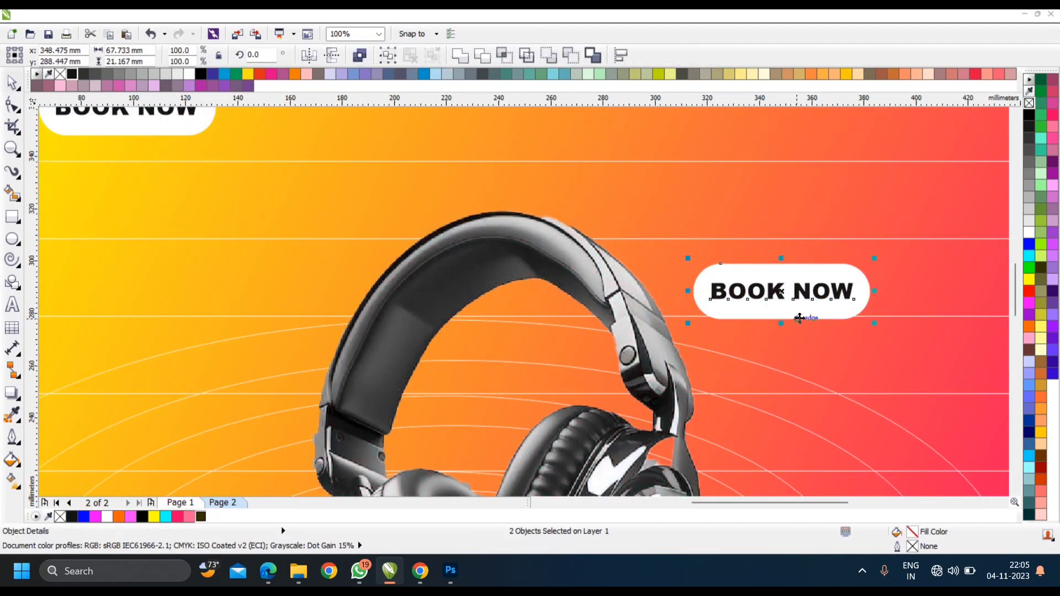
key("c")
key("e")
scroll(875, 287, "down", 2)
scroll(715, 292, "up", 1)
Step: Replace the copied BOOK NOW text with 40%OFF and centre it on its white rounded rectangle
left_click(670, 279)
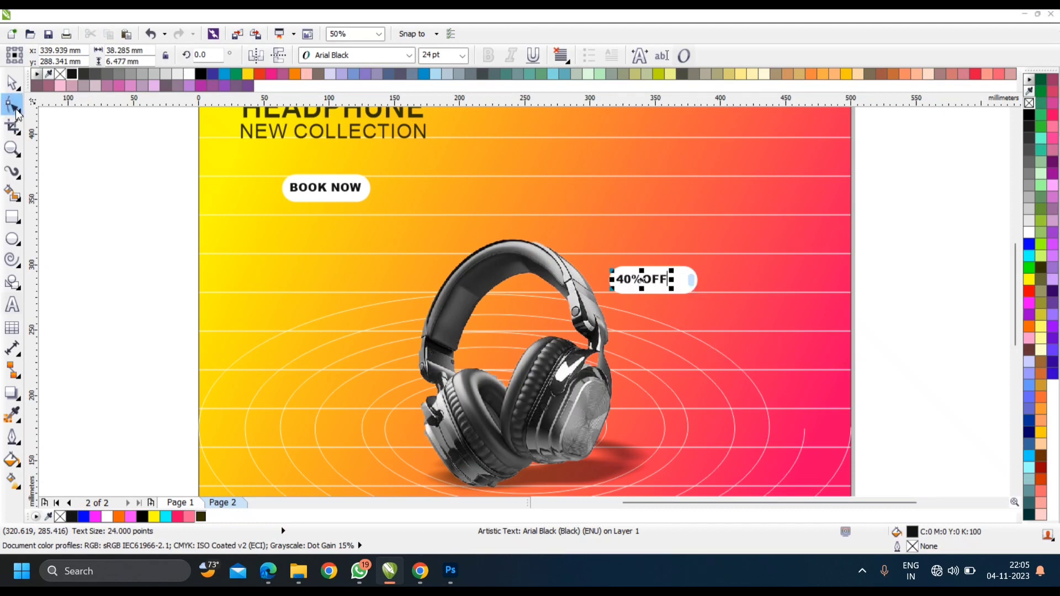
left_click(685, 278, "shift")
key("c")
key("e")
left_click(883, 288)
scroll(663, 293, "up", 2)
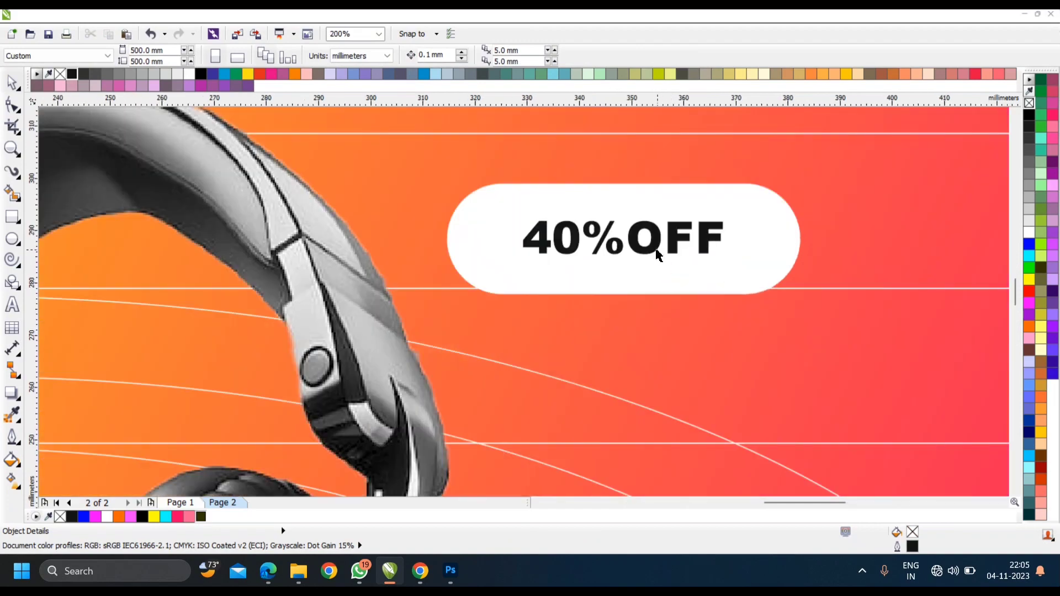
left_click(662, 253)
scroll(632, 243, "down", 3)
left_click(803, 281)
Step: Duplicate the white rounded rectangle behind 40%OFF and place the copy in the poster's lower-right corner
scroll(620, 237, "up", 1)
left_click_drag(657, 258, 777, 371)
right_click(777, 372)
scroll(794, 427, "down", 1)
scroll(618, 458, "up", 1)
left_click_drag(678, 214, 685, 442)
scroll(684, 443, "up", 1)
scroll(693, 366, "down", 2)
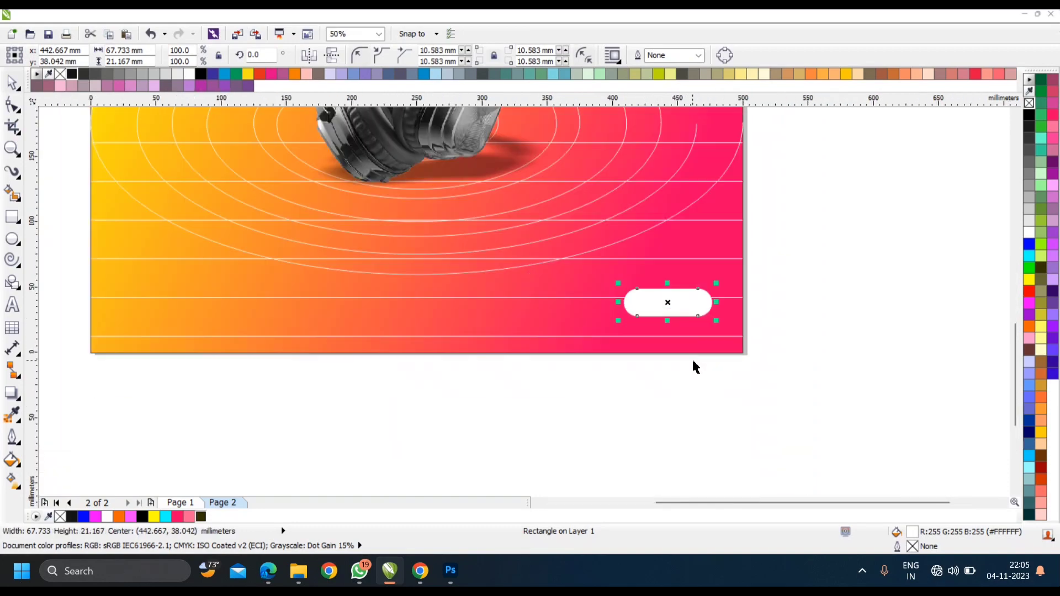
Step: Copy the 40%OFF text onto the white rounded rectangle in the poster's lower-right corner and centre it both ways
key("ctrl+z")
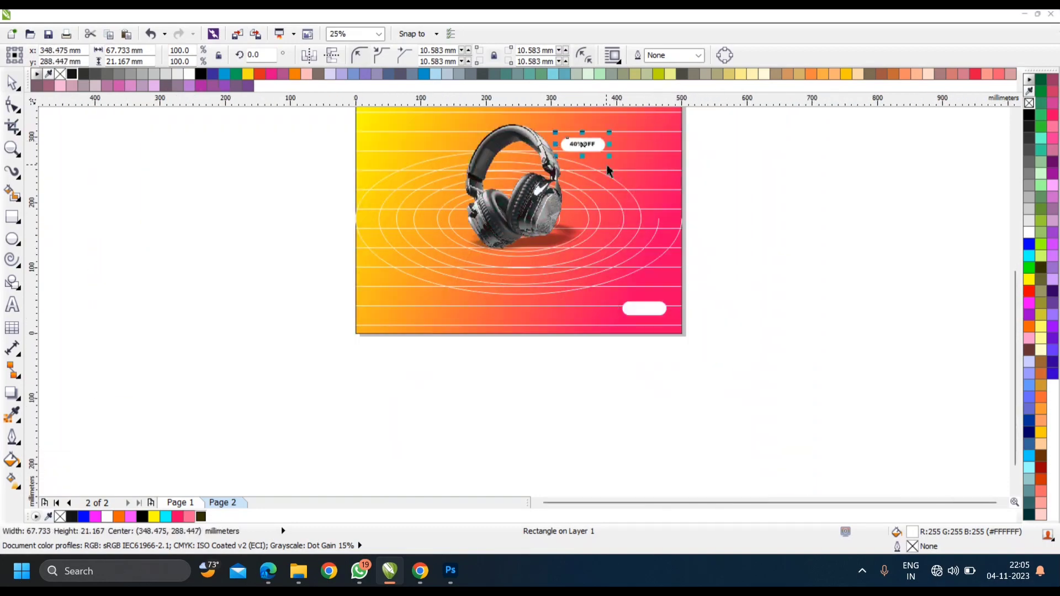
left_click(653, 312)
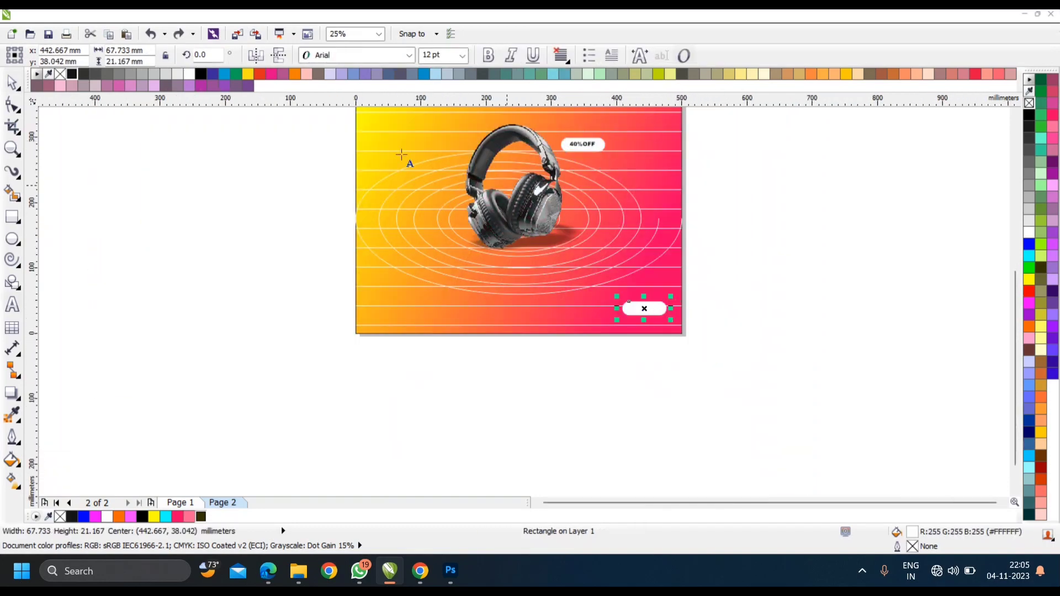
left_click(12, 83)
left_click(586, 146)
left_click_drag(586, 147, 632, 303)
scroll(656, 326, "up", 1)
left_click(659, 299, "shift")
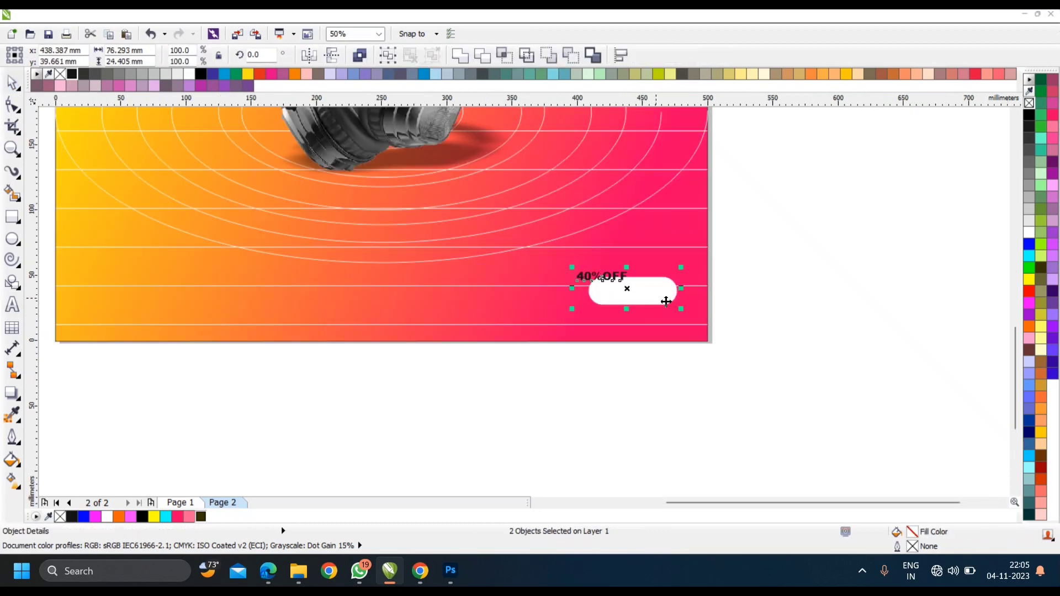
key("c")
key("e")
Step: Replace the copied 40%OFF text with SHOP NOW and centre it on its white rounded rectangle
scroll(649, 303, "up", 1)
double_click(632, 279)
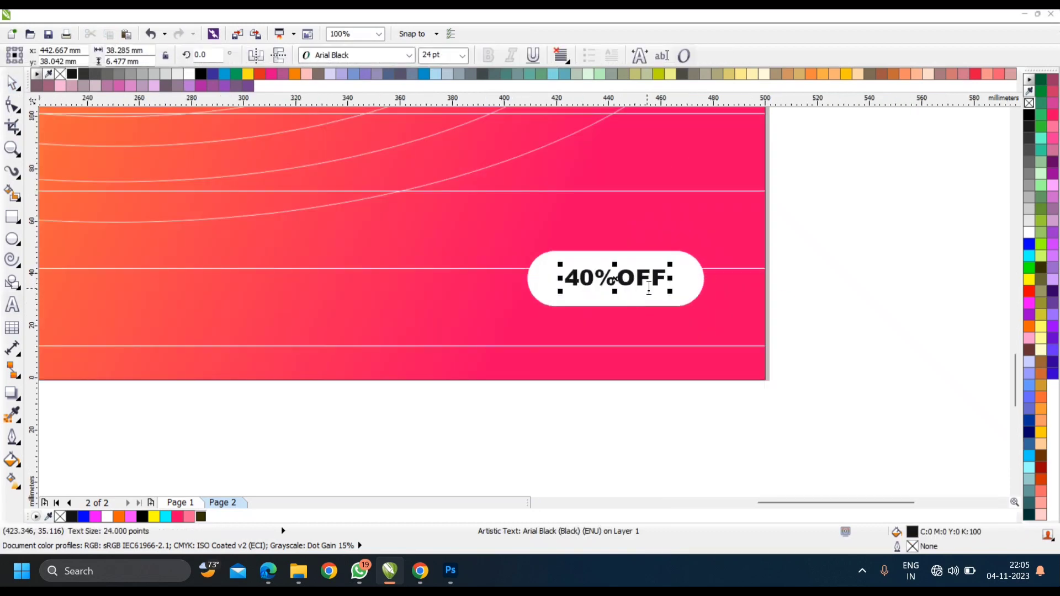
key("ctrl+a")
type("SHOP NOW")
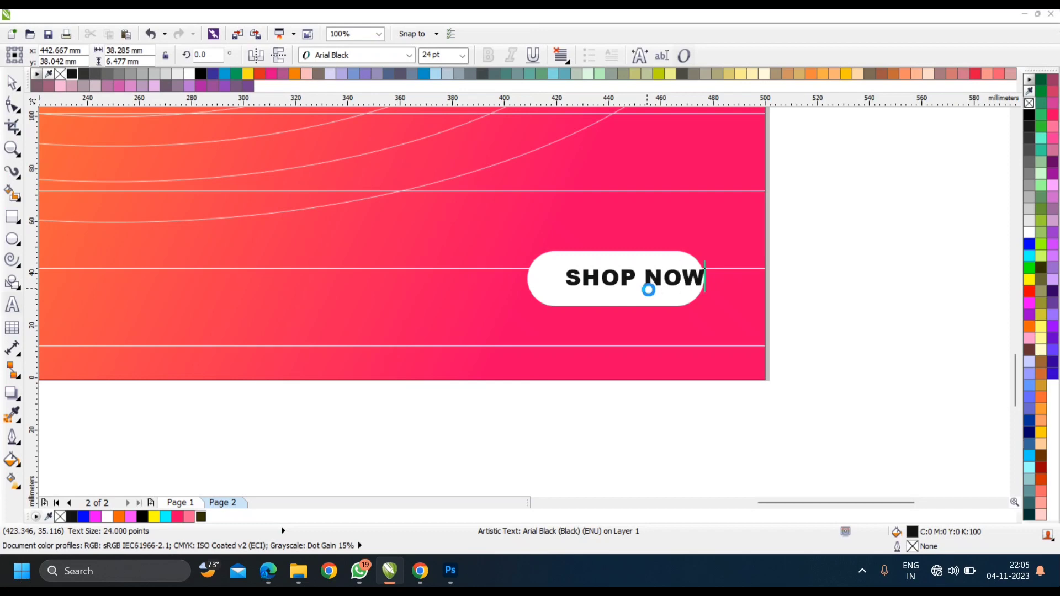
left_click(21, 91)
left_click(576, 301, "shift")
key("c")
key("e")
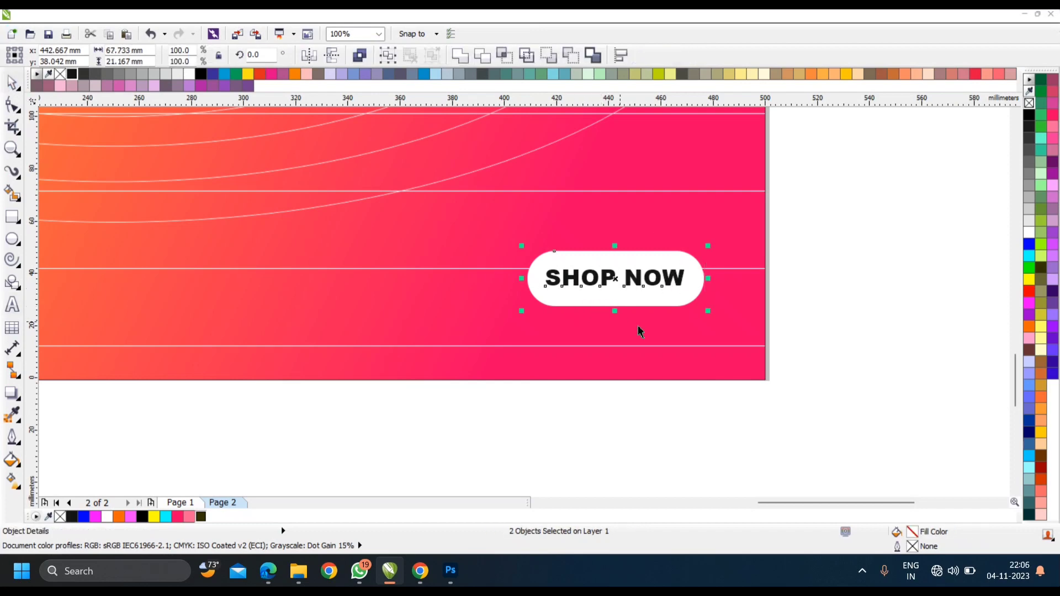
Step: Fill the rounded rectangle behind SHOP NOW with yellow
left_click(643, 328)
left_click(681, 298)
left_click(1031, 280)
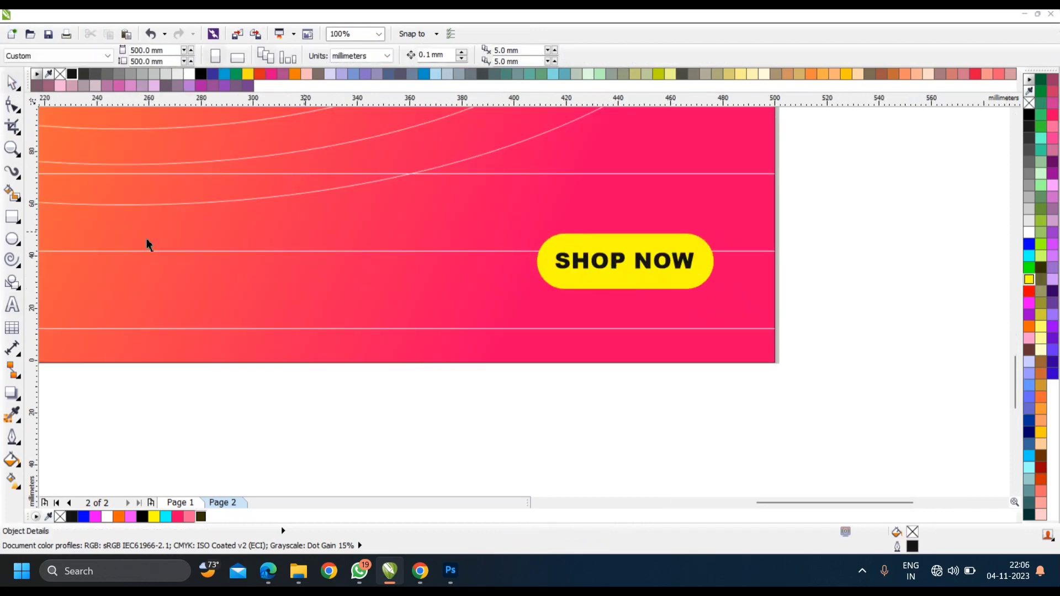
left_click(12, 216)
left_click(473, 322)
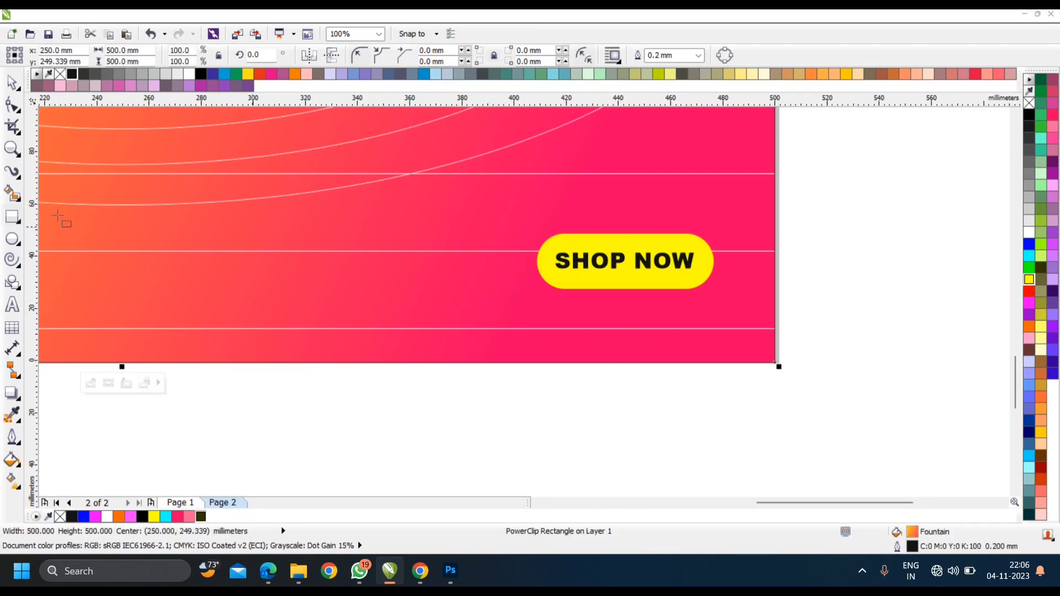
left_click(12, 305)
left_click(516, 302)
type("ww")
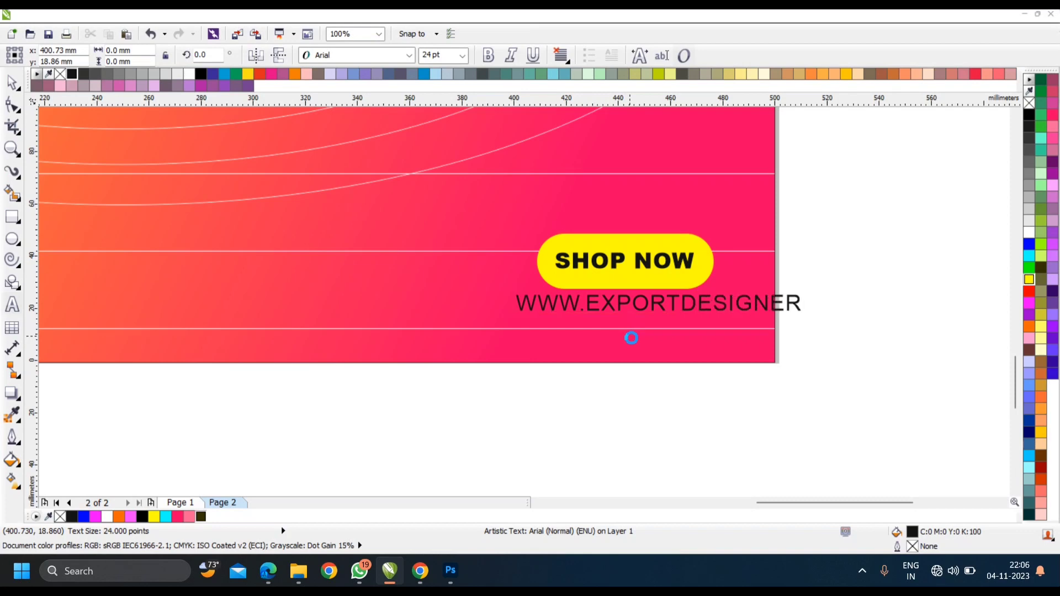
left_click(12, 105)
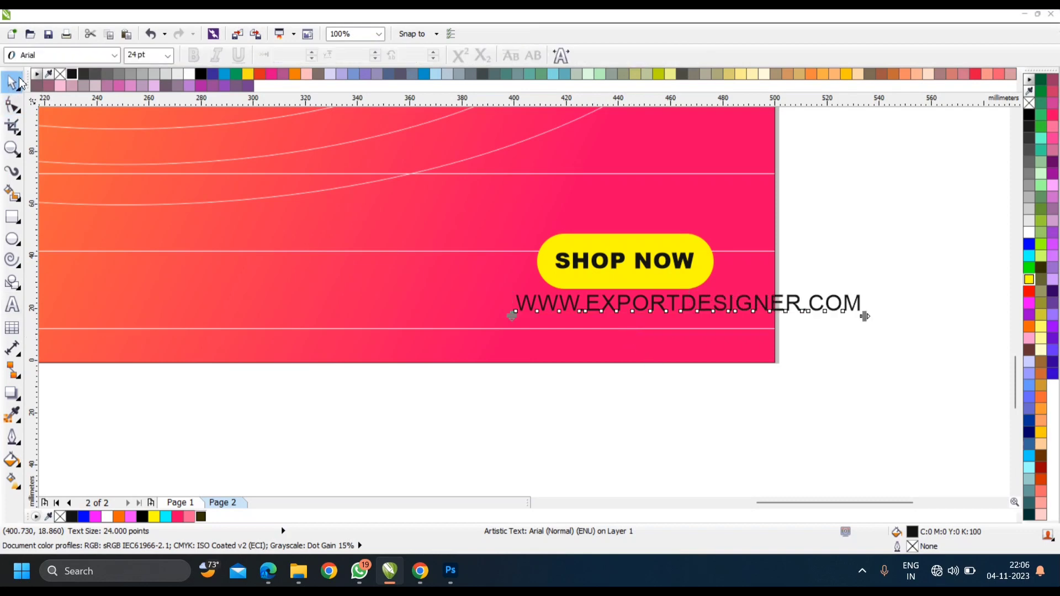
Step: Shrink the web address to about 19.4 pt, fit it within the poster below SHOP NOW, and give it white fill and outline
left_click(12, 83)
left_click_drag(865, 319, 720, 346)
right_click(1029, 233)
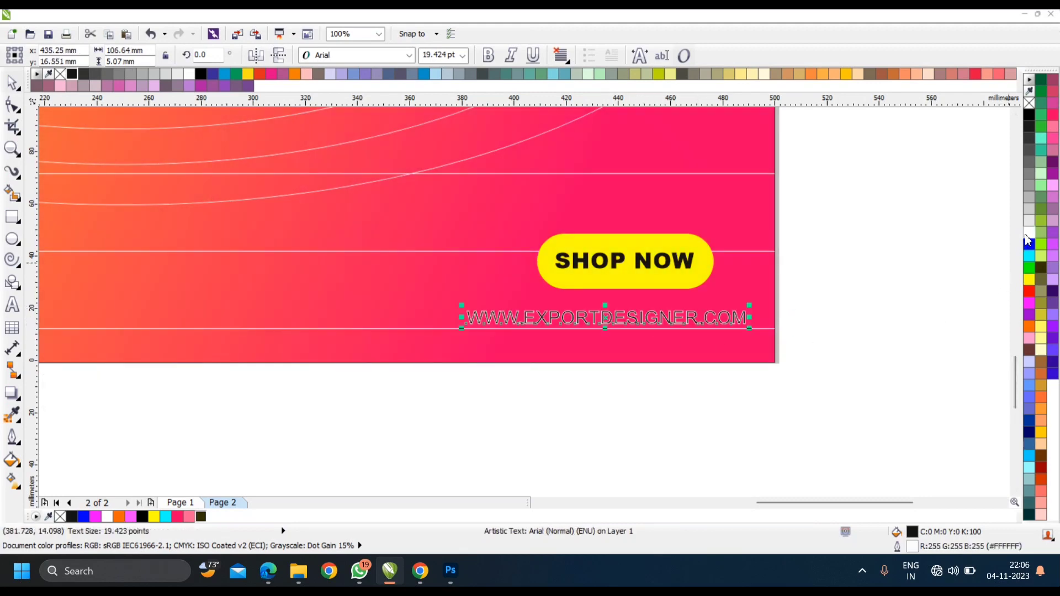
left_click(1029, 233)
left_click(828, 279)
Step: Move the SHOP NOW text and its yellow rounded rectangle slightly left above the web address
left_click(655, 266)
left_click(651, 276, "shift")
left_click_drag(651, 276, 596, 288)
key("Escape")
scroll(645, 303, "up", 1)
left_click(610, 297)
key("Escape")
scroll(763, 293, "down", 4)
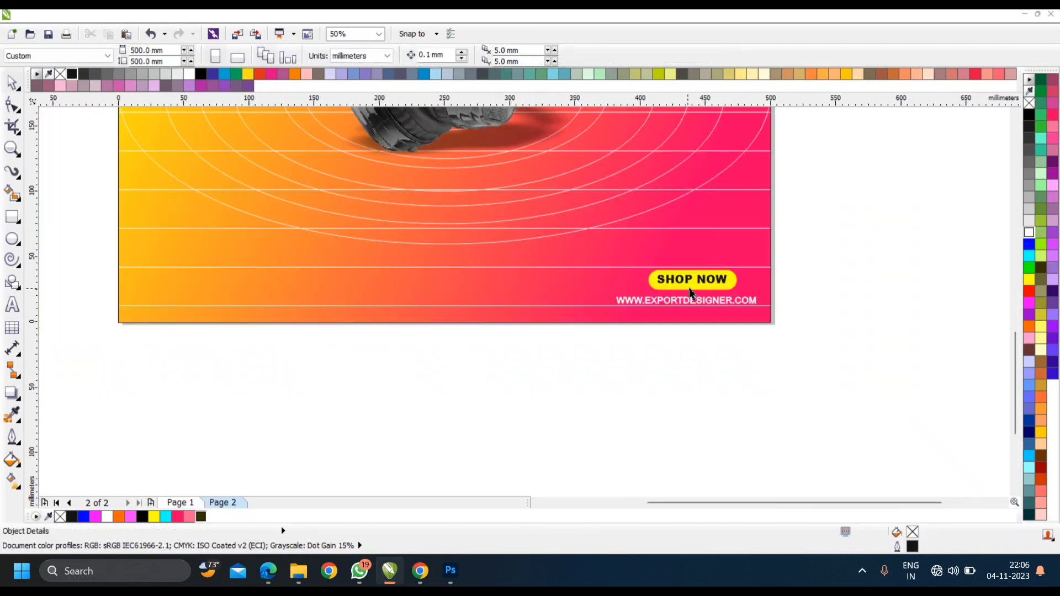
Step: Duplicate the web address to the poster's lower-left corner and replace the copy's text with FREE DELIVERY
left_click_drag(653, 305, 159, 304)
scroll(102, 302, "up", 5)
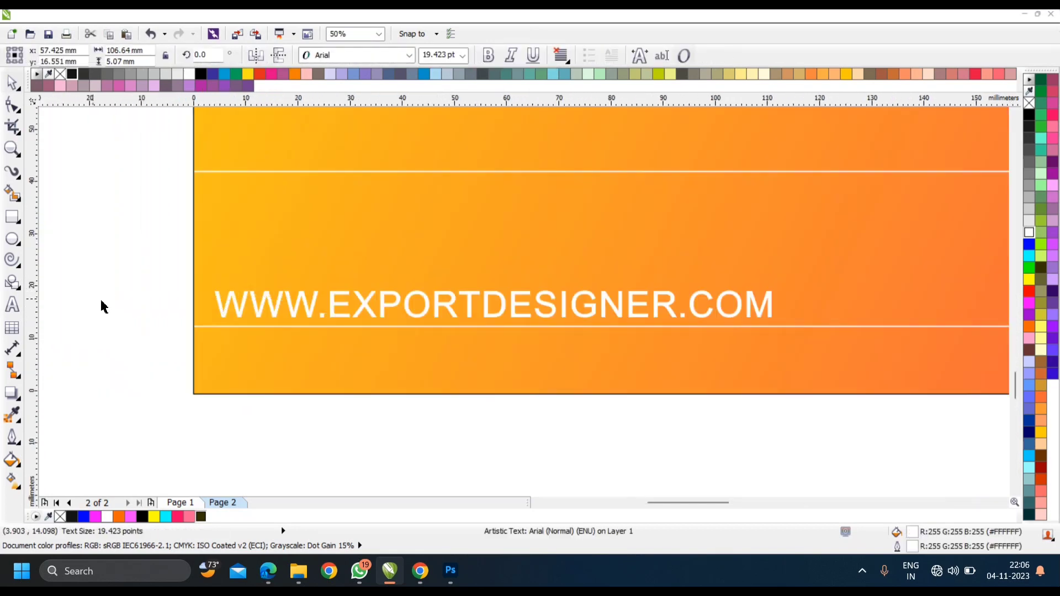
key("ctrl+a")
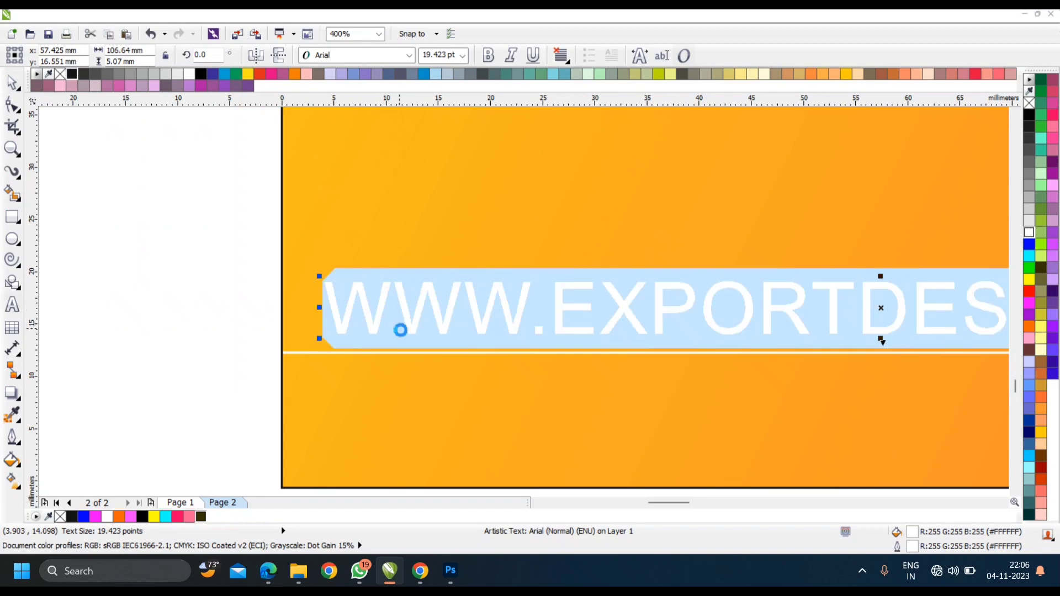
type("FREE DELIVERY")
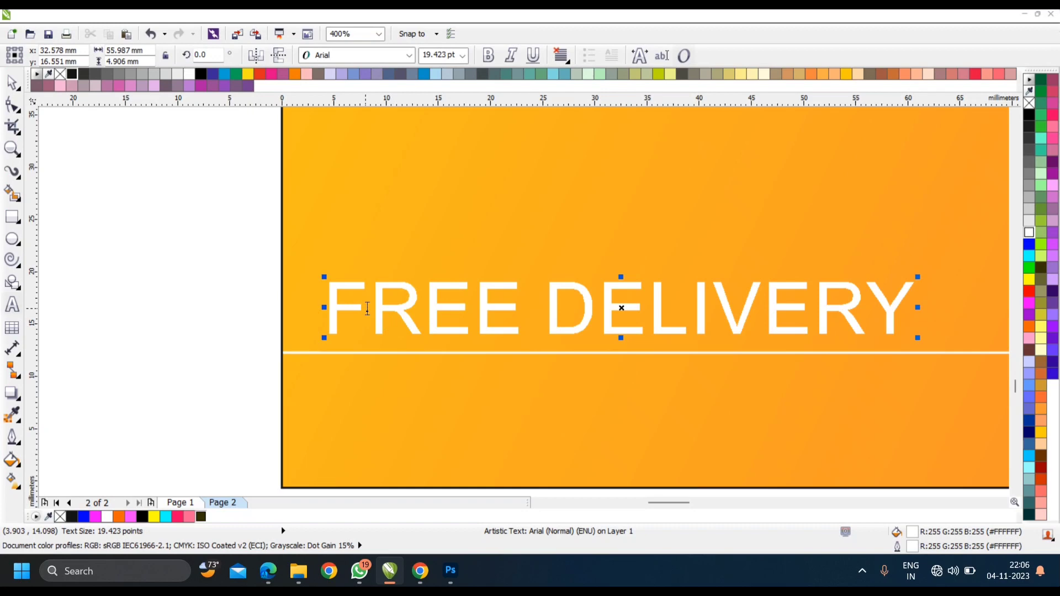
Step: Move the FREE DELIVERY text right, away from the poster's left edge, to a centre at about x 40 mm
scroll(386, 309, "down", 3)
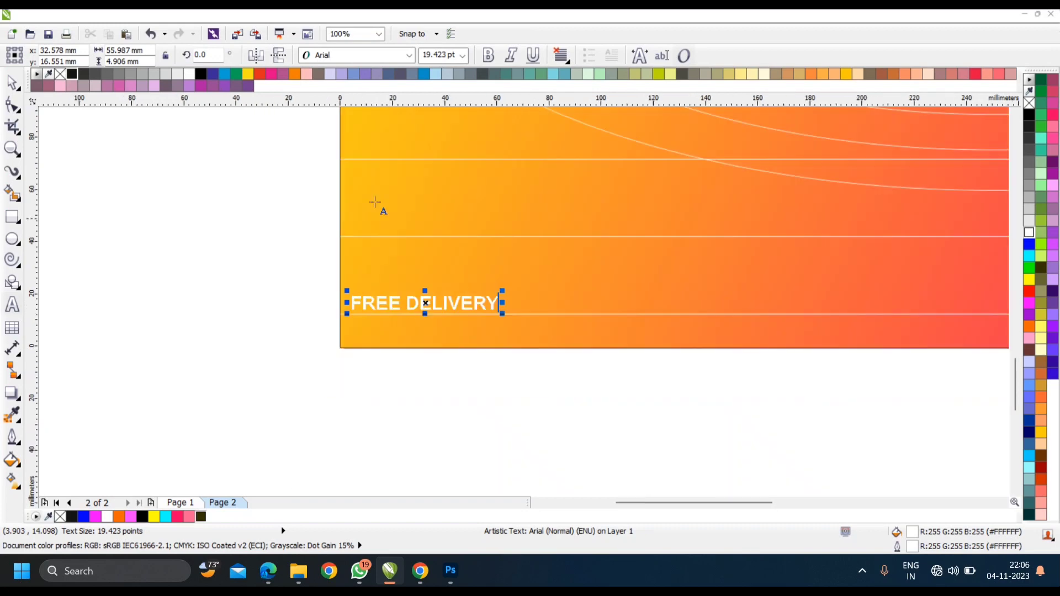
left_click(12, 80)
scroll(425, 307, "up", 1)
left_click_drag(425, 307, 465, 307)
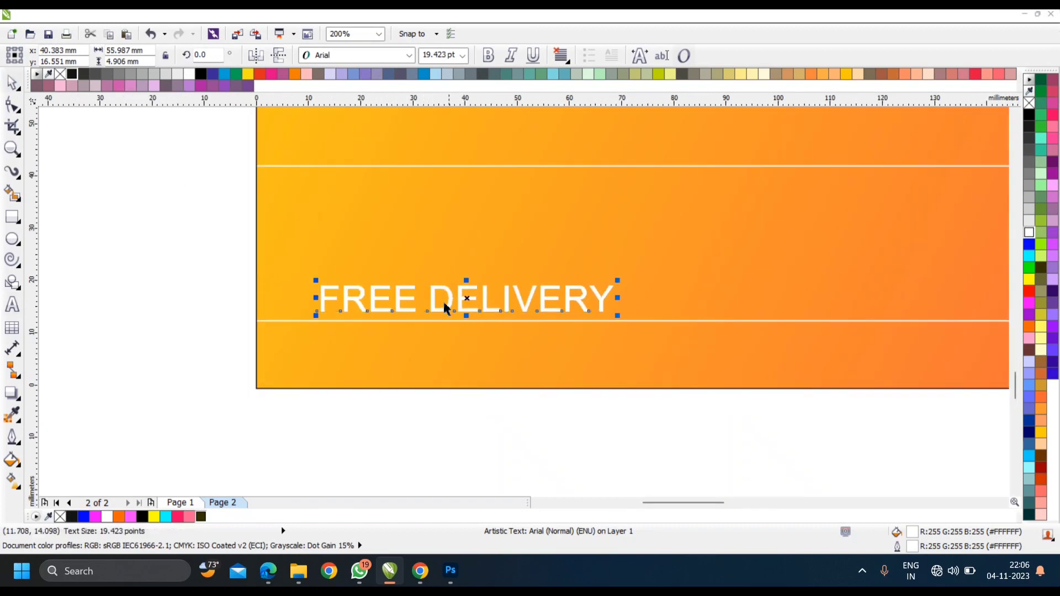